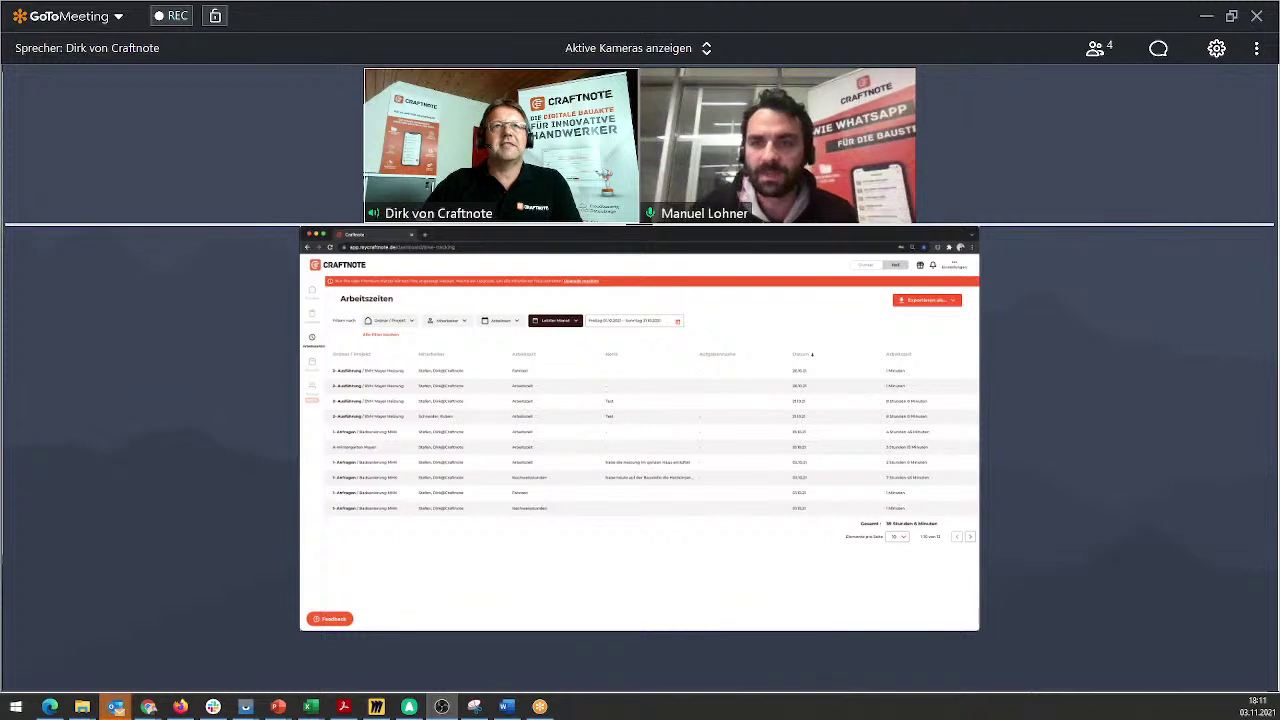
- Turn off the webcam and shrink the participant video strip to enlarge the shared screen
{"action": "mouse_move", "coordinate": [391, 551]}
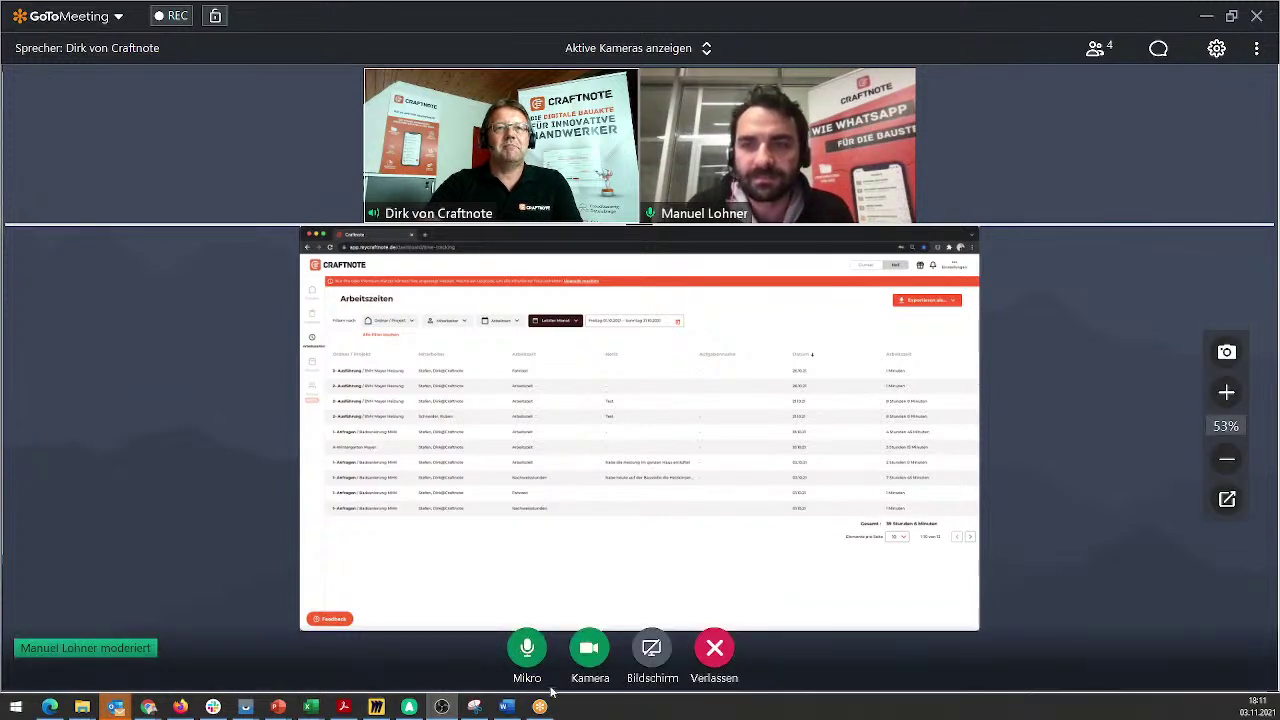
{"action": "left_click", "coordinate": [589, 648]}
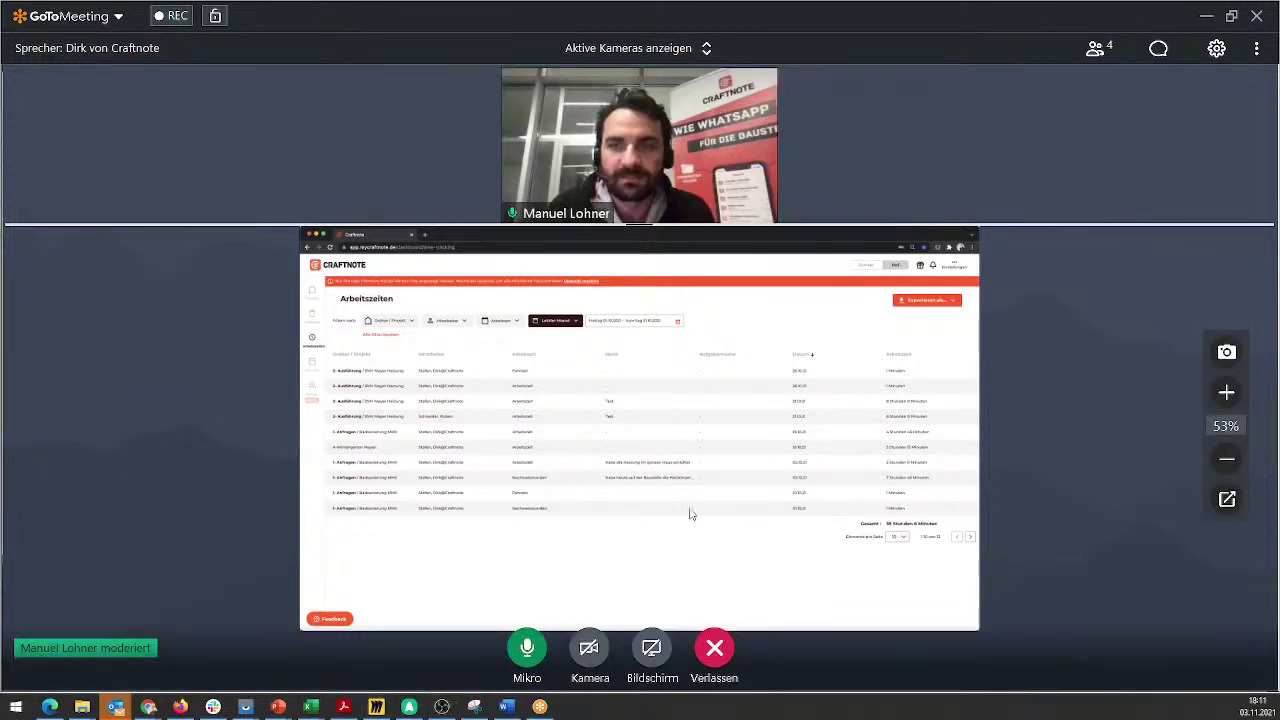
{"action": "left_click_drag", "start_coordinate": [642, 222], "coordinate": [654, 148]}
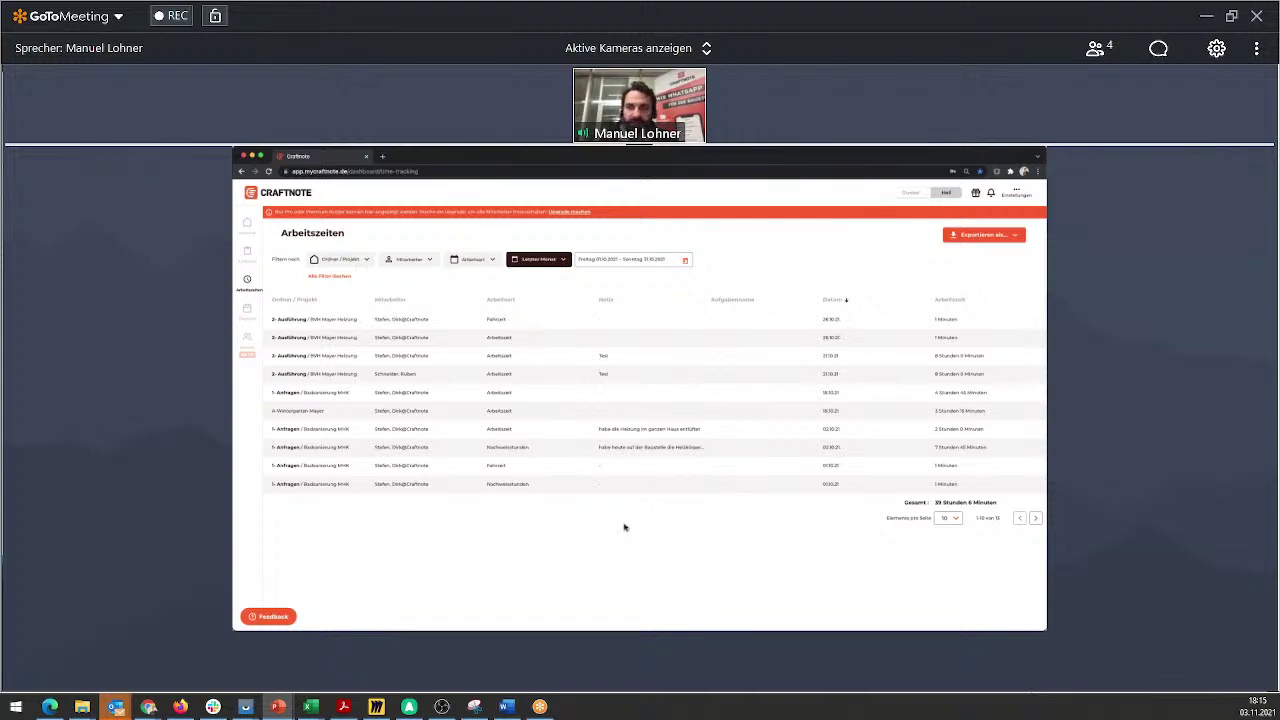
- Sort the working times by Ordner / Projekt in both directions and finally by Mitarbeiter, and view the entries-per-page options
{"action": "mouse_move", "coordinate": [624, 527]}
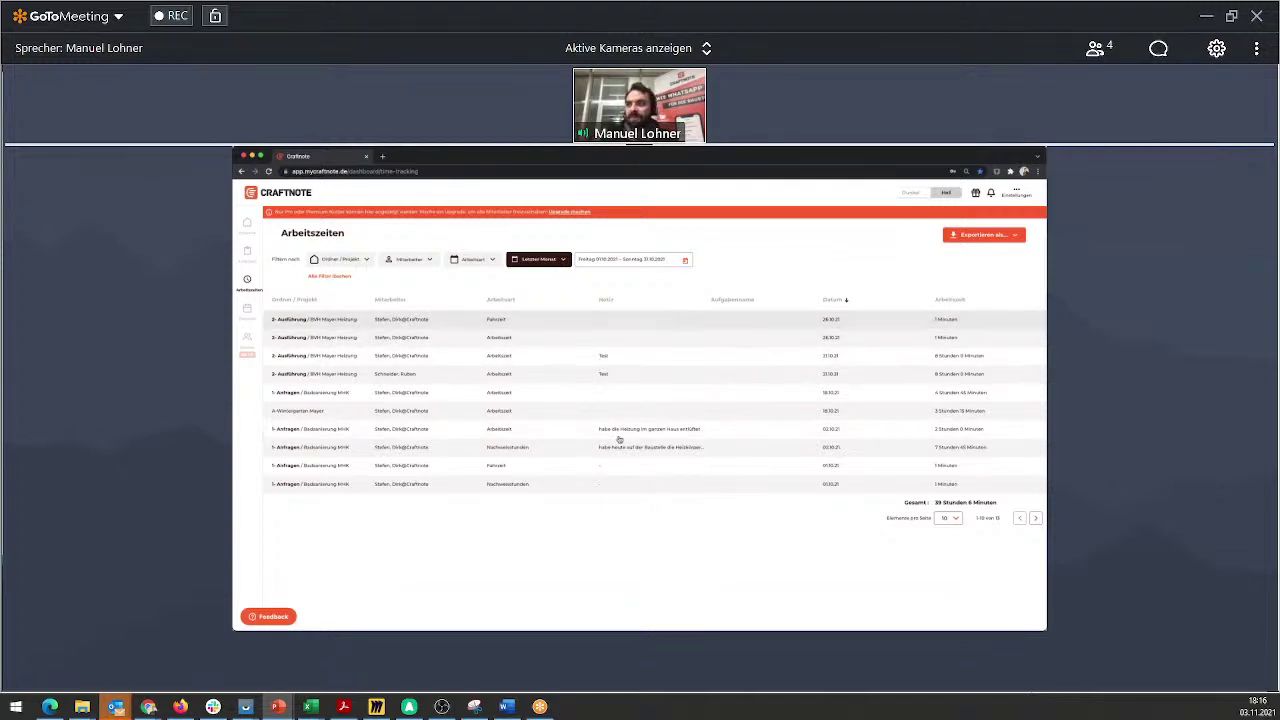
{"action": "left_click", "coordinate": [305, 300]}
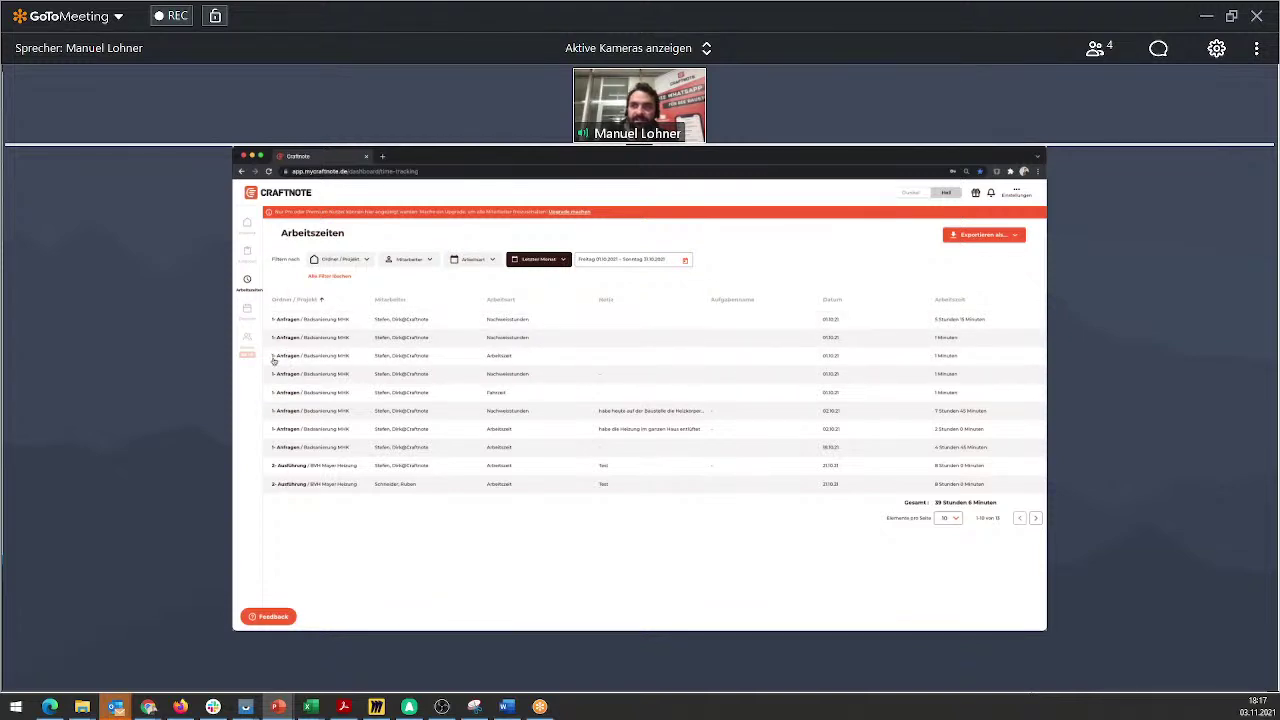
{"action": "left_click", "coordinate": [308, 300]}
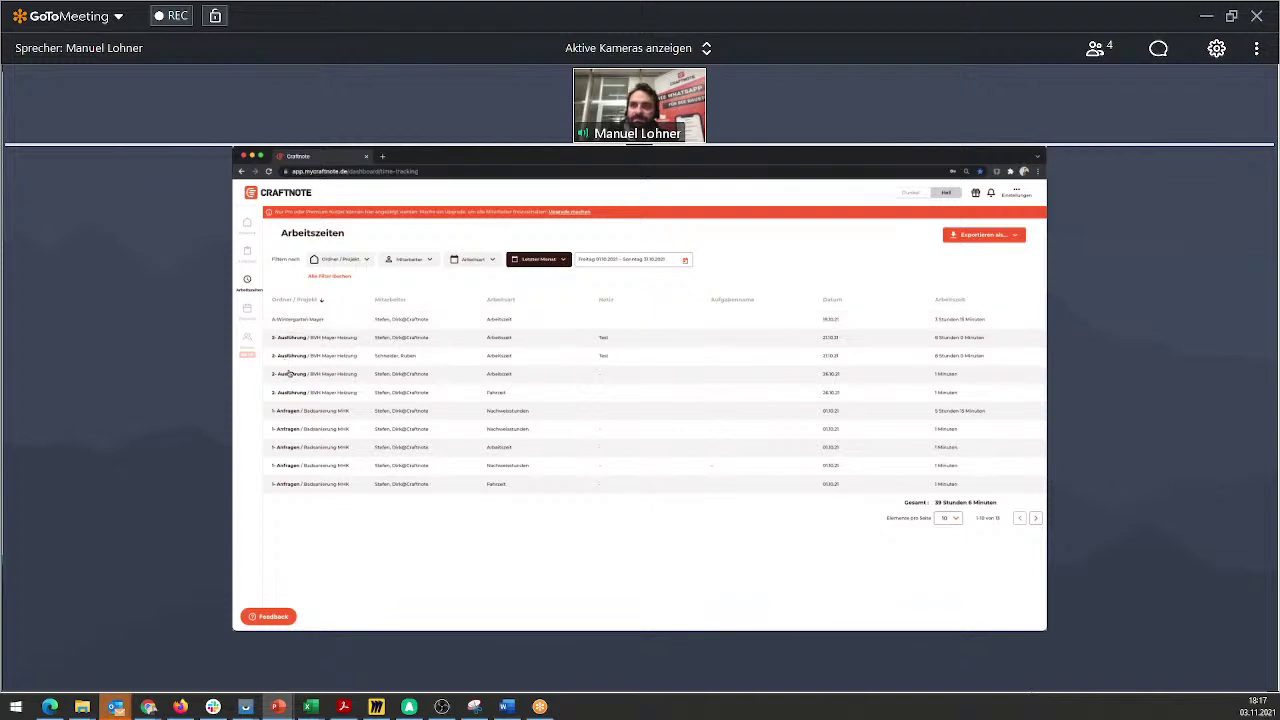
{"action": "left_click", "coordinate": [391, 299]}
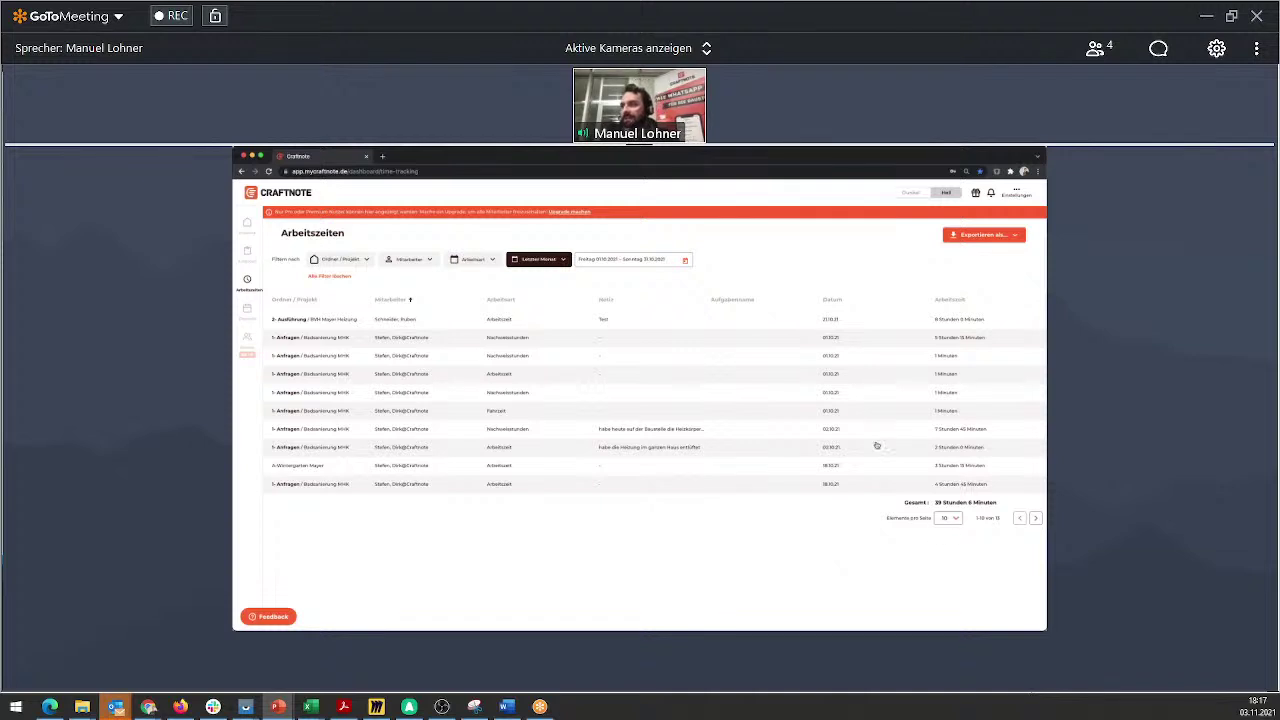
{"action": "left_click", "coordinate": [947, 520]}
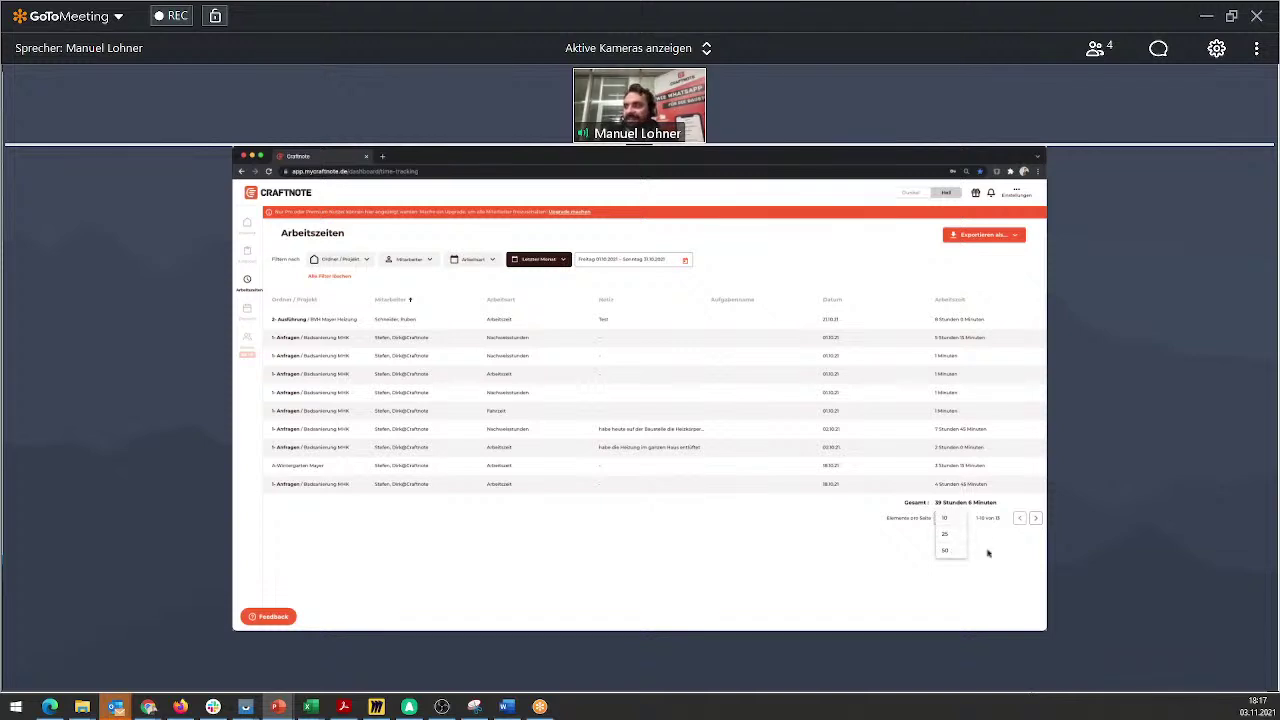
{"action": "left_click", "coordinate": [988, 553]}
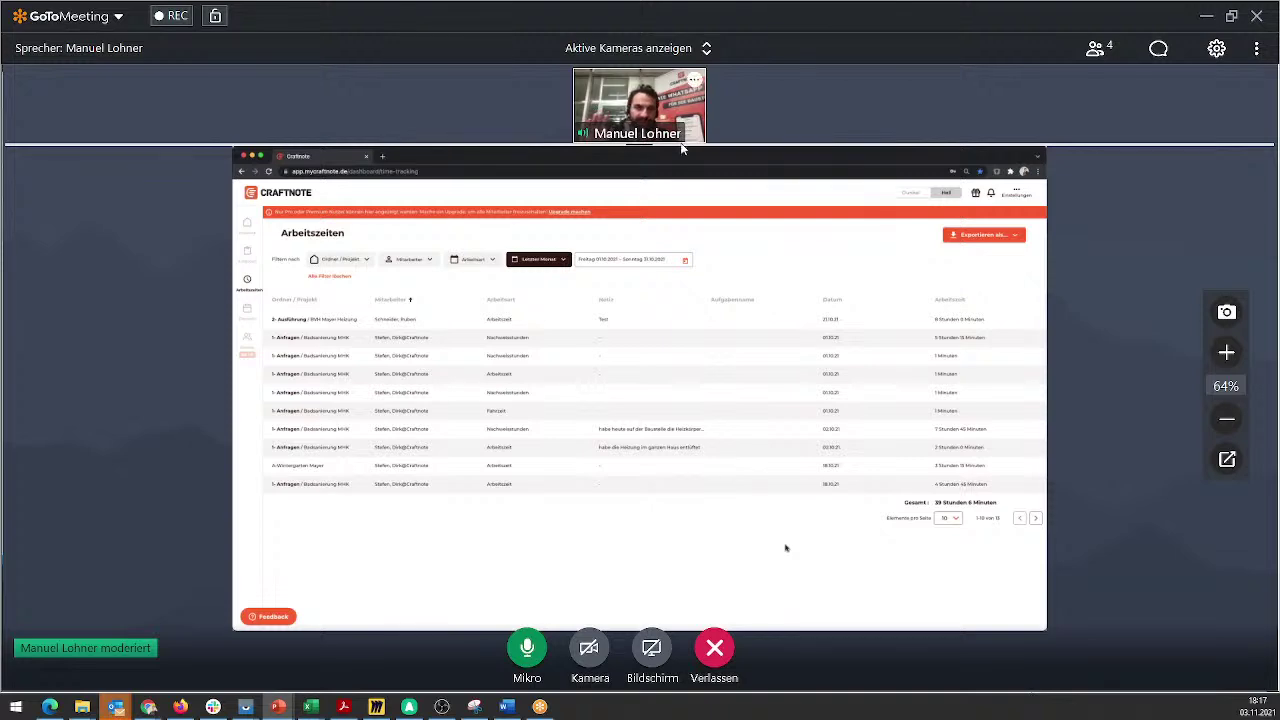
- Shrink the participant video strip further to give the shared screen more room
{"action": "left_click_drag", "start_coordinate": [641, 147], "coordinate": [637, 102]}
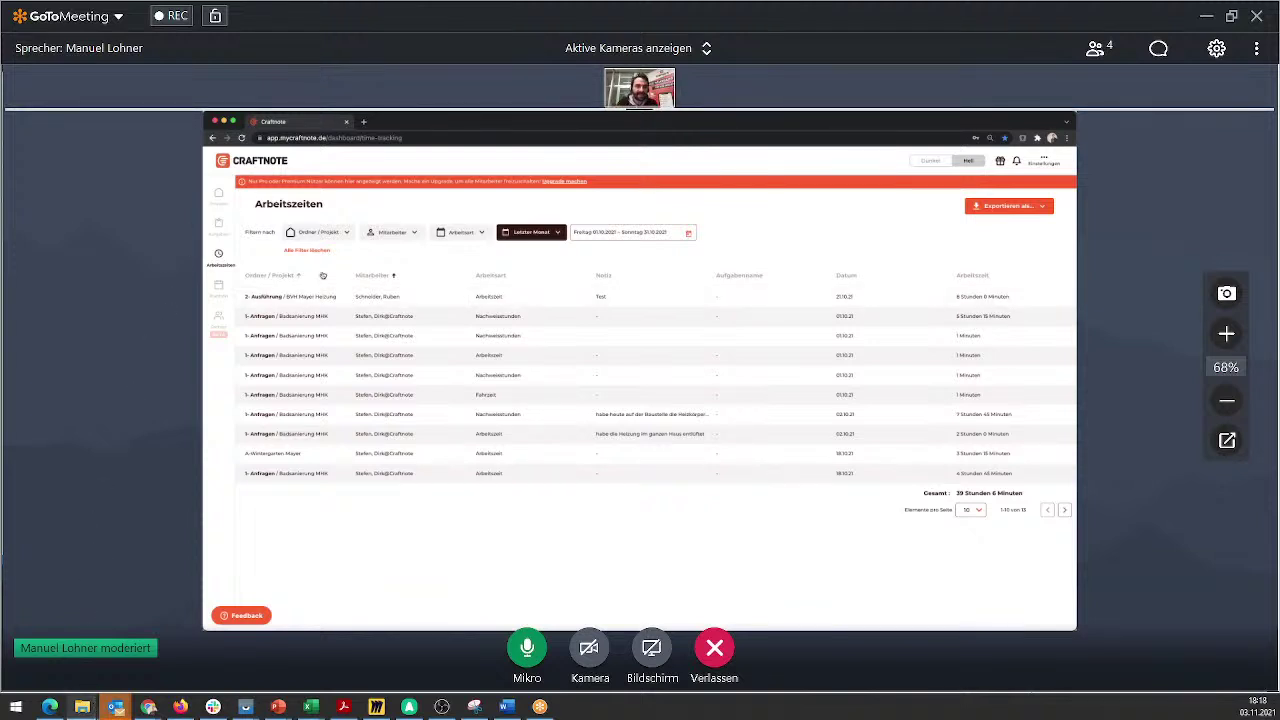
{"action": "mouse_move", "coordinate": [82, 706]}
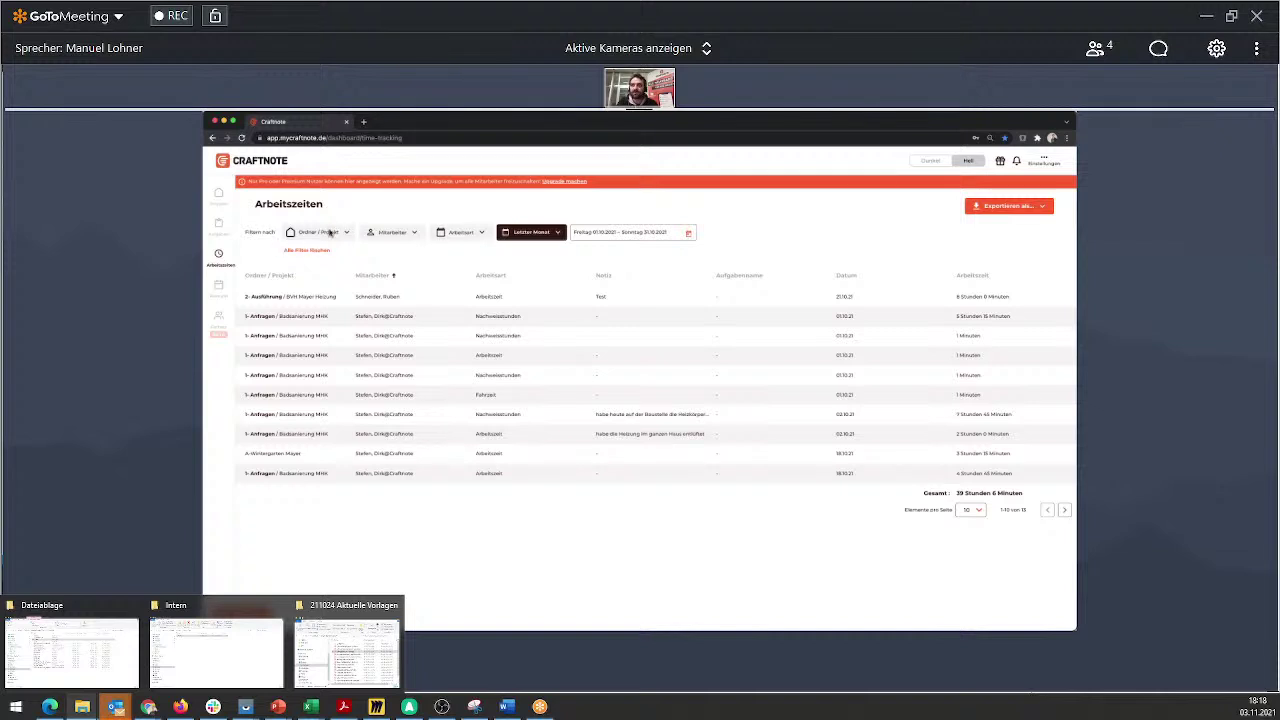
- Open the Ordner / Projekt filter, try Nur meine Projekte anzeigen, and switch back to Alle Projekte meiner Firma anzeigen
{"action": "left_click", "coordinate": [338, 232]}
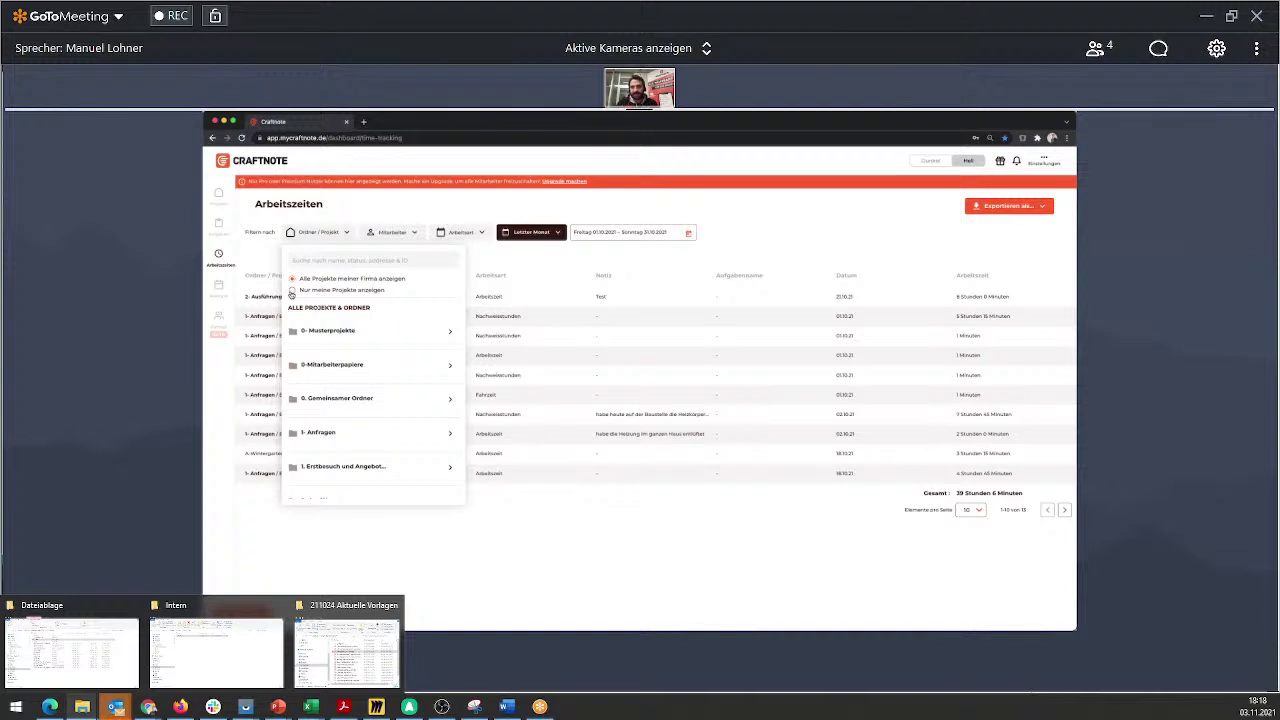
{"action": "left_click", "coordinate": [291, 291]}
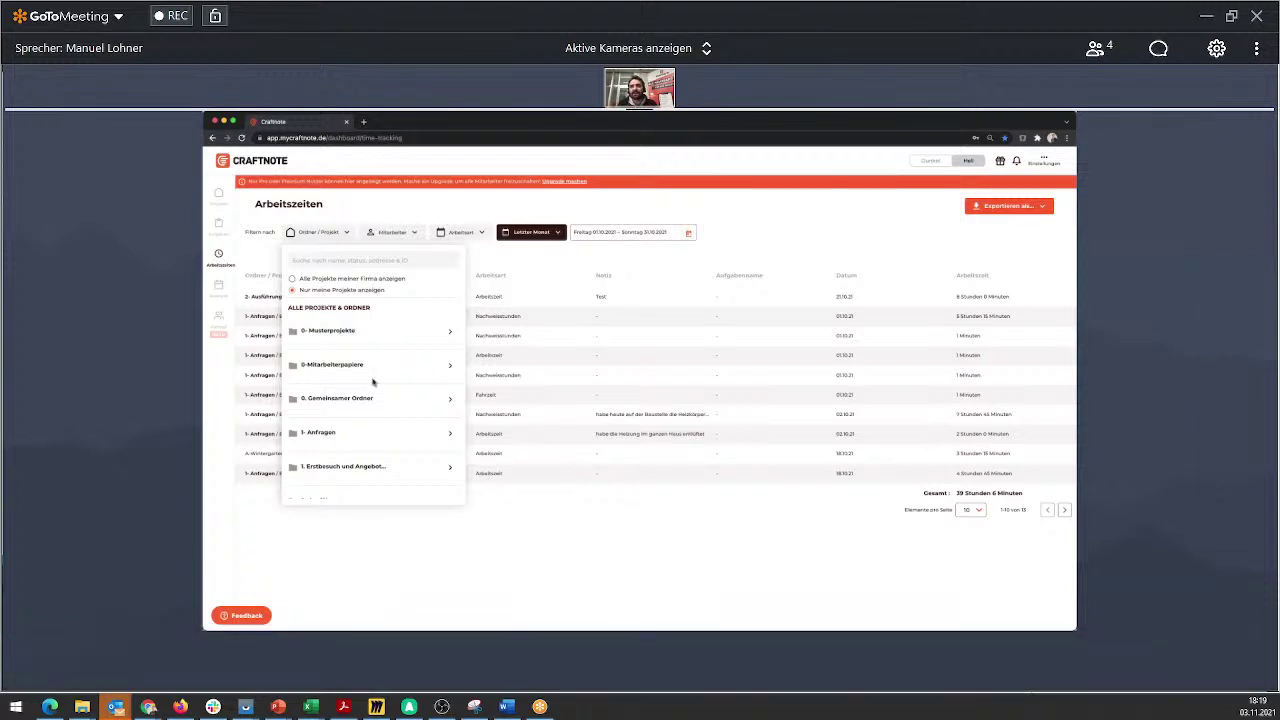
{"action": "left_click", "coordinate": [326, 282]}
{"action": "scroll", "coordinate": [326, 282], "scroll_direction": "down", "scroll_amount": 5}
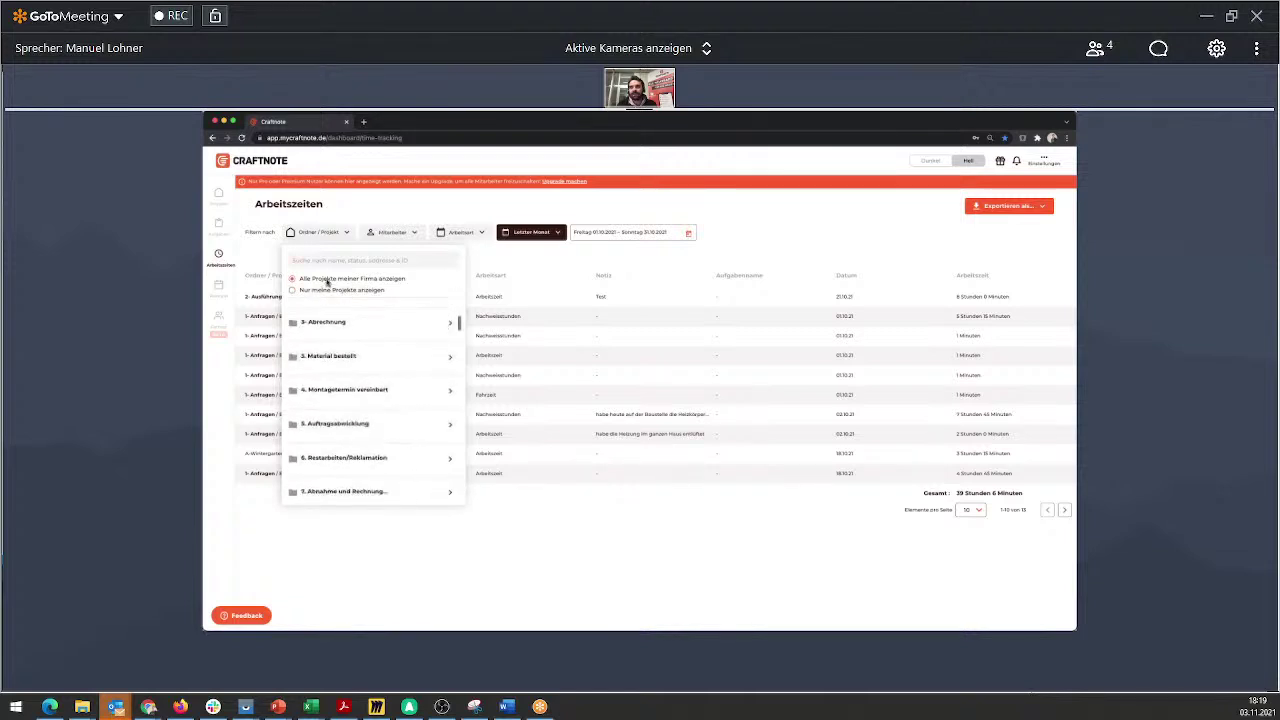
{"action": "scroll", "coordinate": [330, 352], "scroll_direction": "up", "scroll_amount": 10}
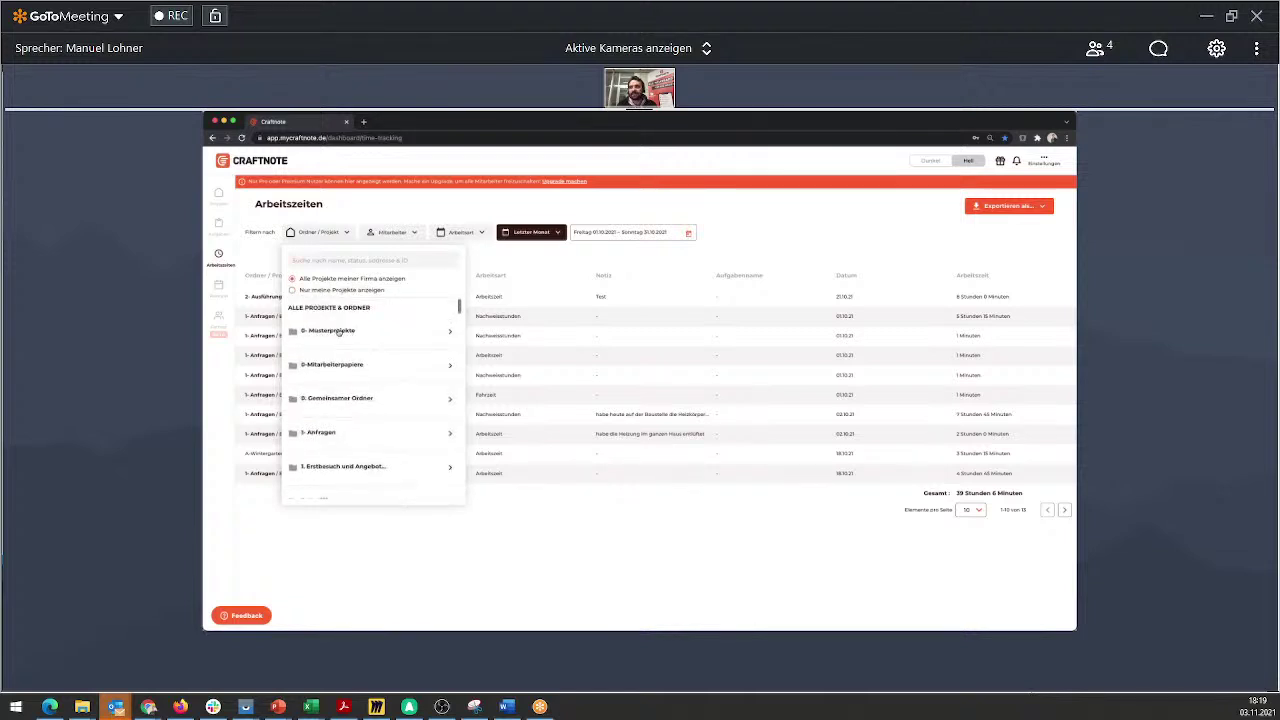
- Filter the working times by the first heating-replacement project and MP Austausch Bodenbelag in the 0- Musterprojekte folder
{"action": "left_click", "coordinate": [330, 331]}
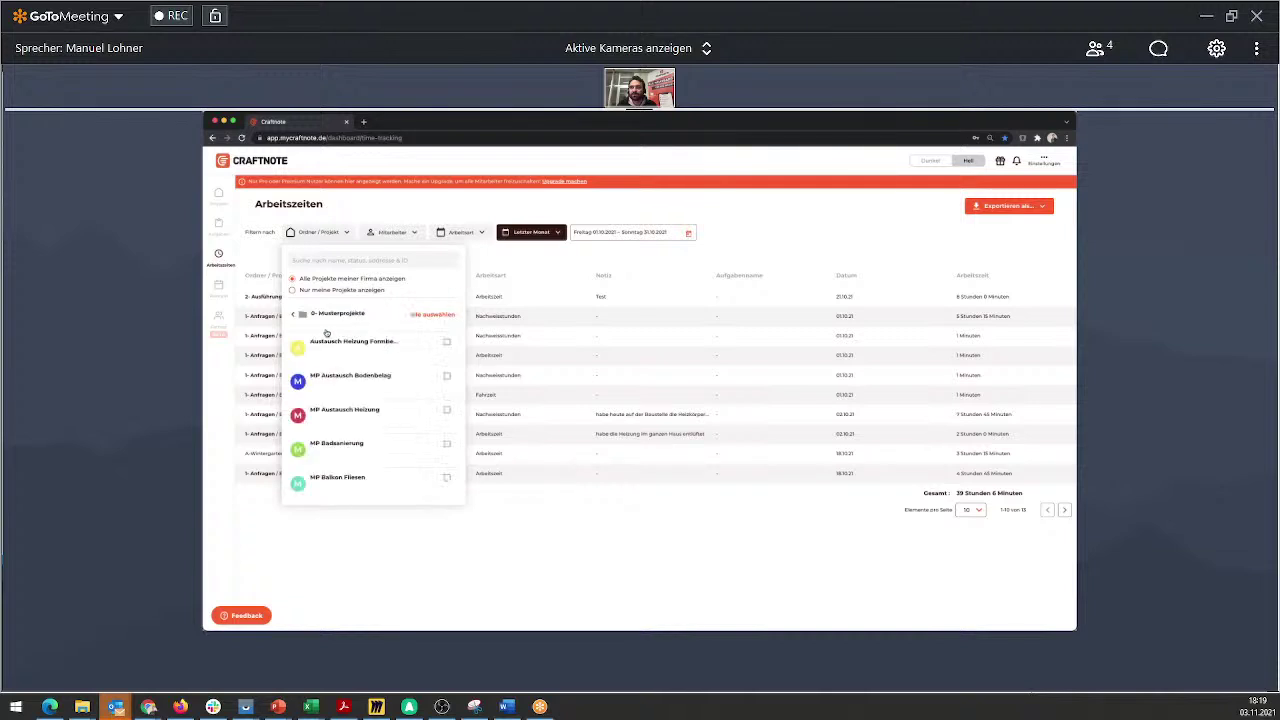
{"action": "left_click", "coordinate": [447, 343]}
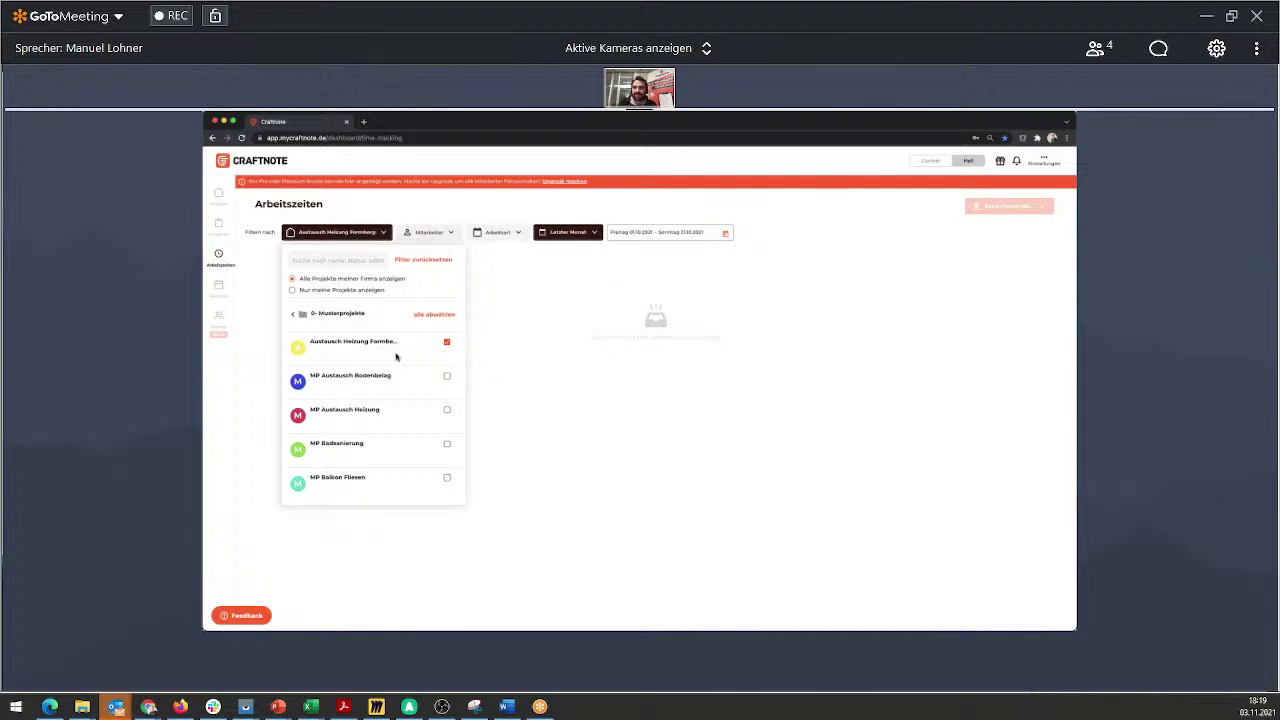
{"action": "left_click", "coordinate": [447, 378]}
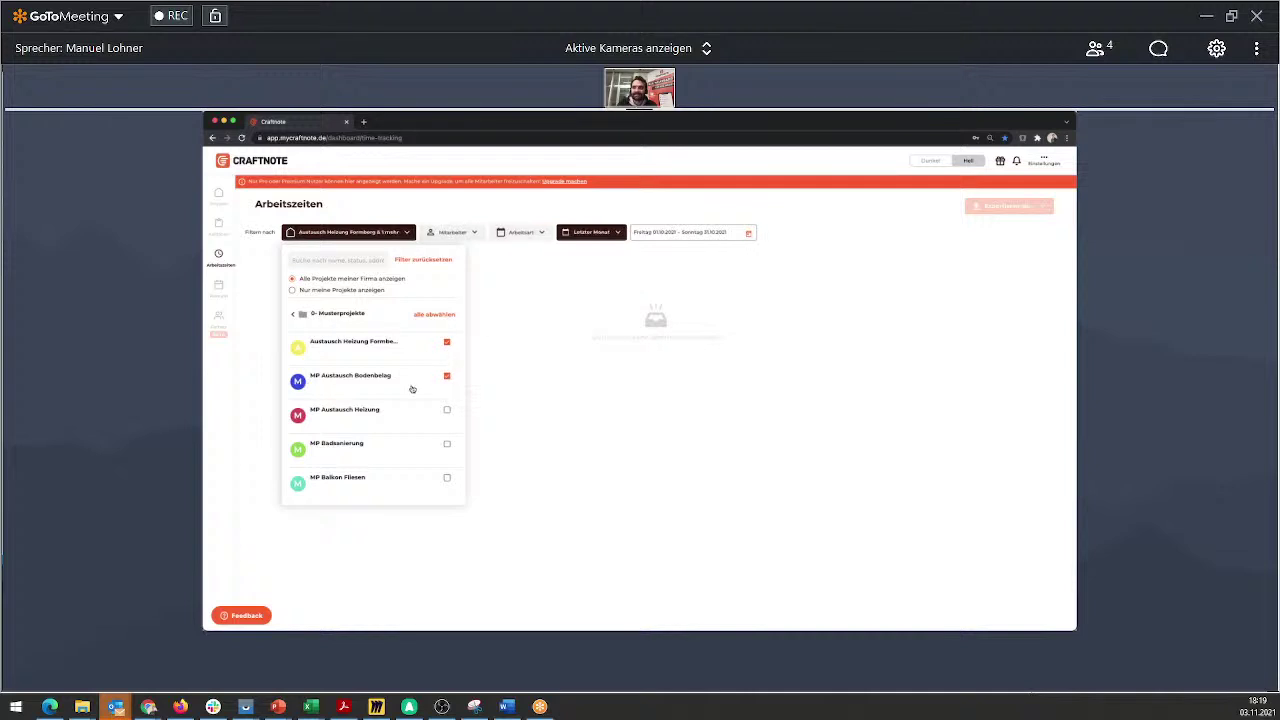
- Return to the project overview and deselect both chosen projects in the filter
{"action": "left_click", "coordinate": [293, 316]}
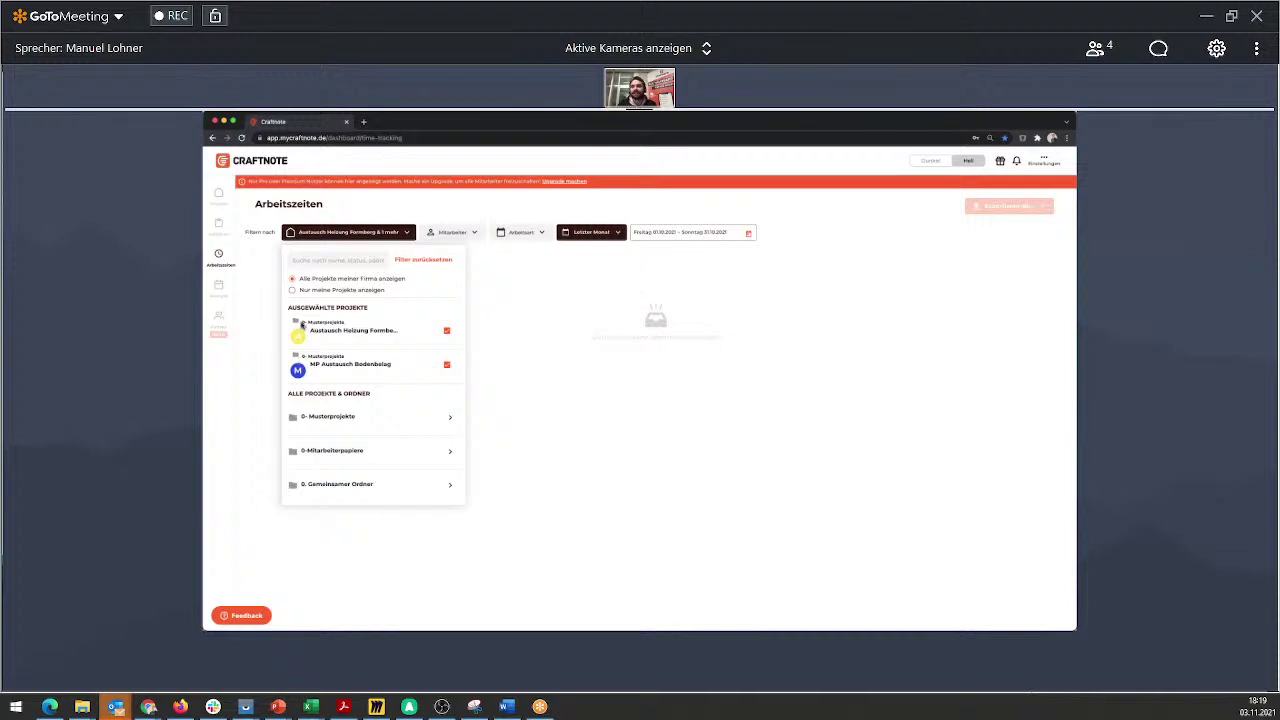
{"action": "left_click", "coordinate": [448, 365]}
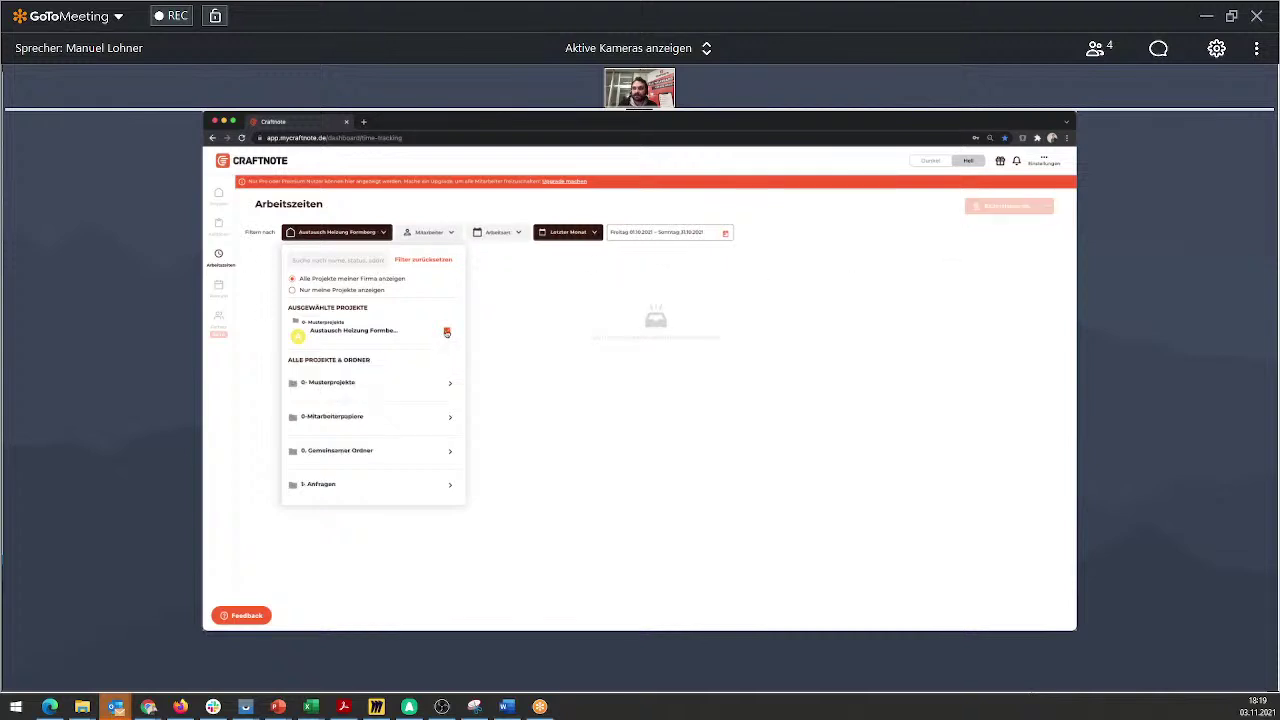
{"action": "left_click", "coordinate": [446, 330]}
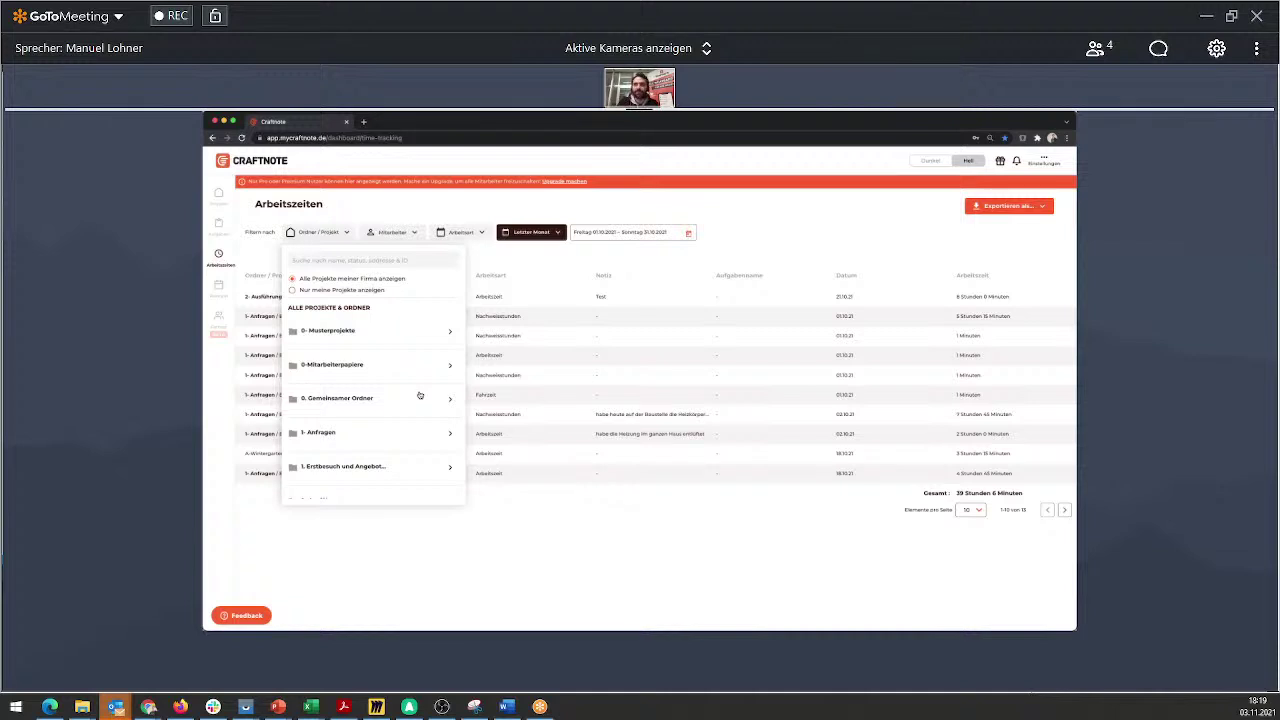
- Filter by the A-Wintergarten project and a BVH project listed below the folders, and reset the project filter
{"action": "scroll", "coordinate": [420, 395], "scroll_direction": "down", "scroll_amount": 8}
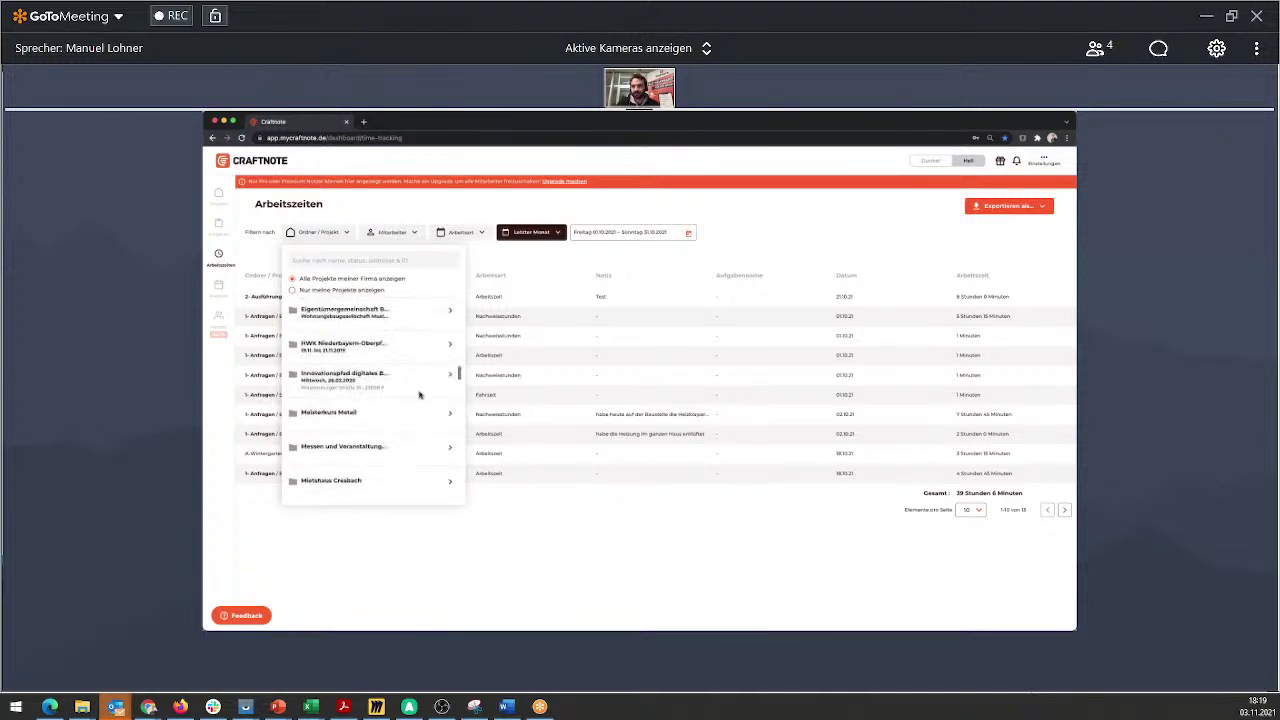
{"action": "scroll", "coordinate": [420, 395], "scroll_direction": "down", "scroll_amount": 5}
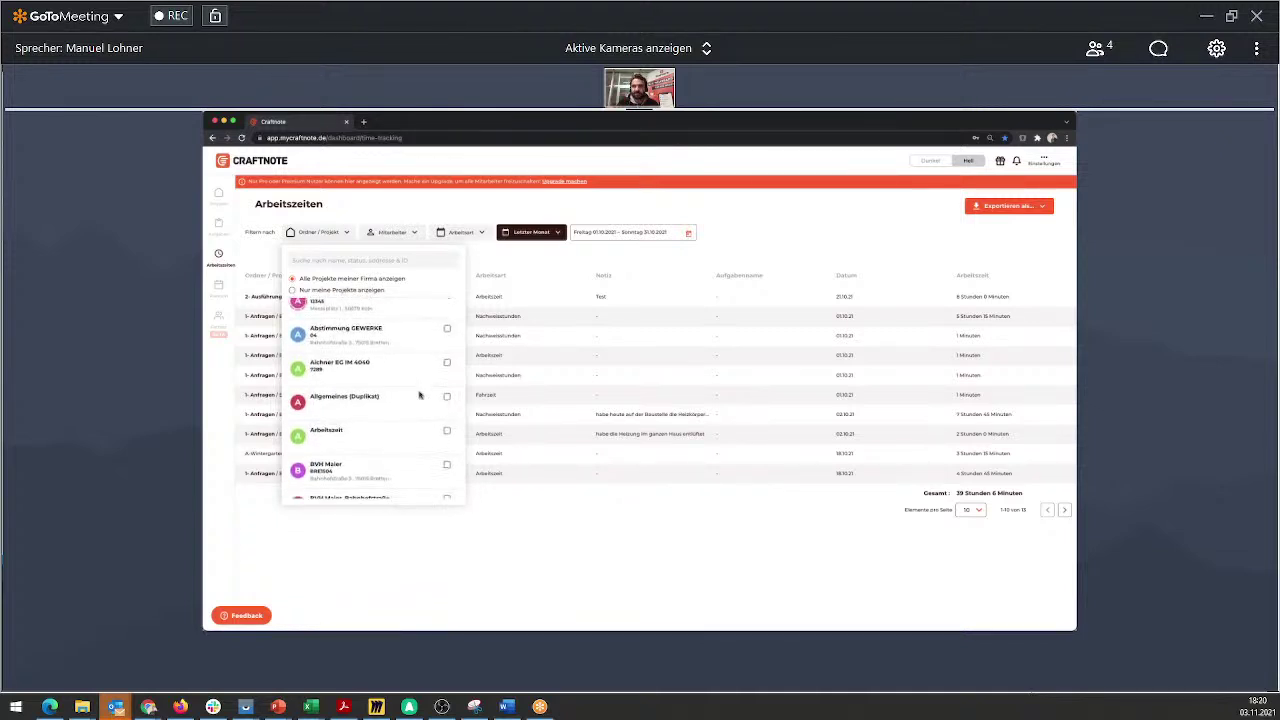
{"action": "left_click", "coordinate": [447, 474]}
{"action": "left_click", "coordinate": [447, 416]}
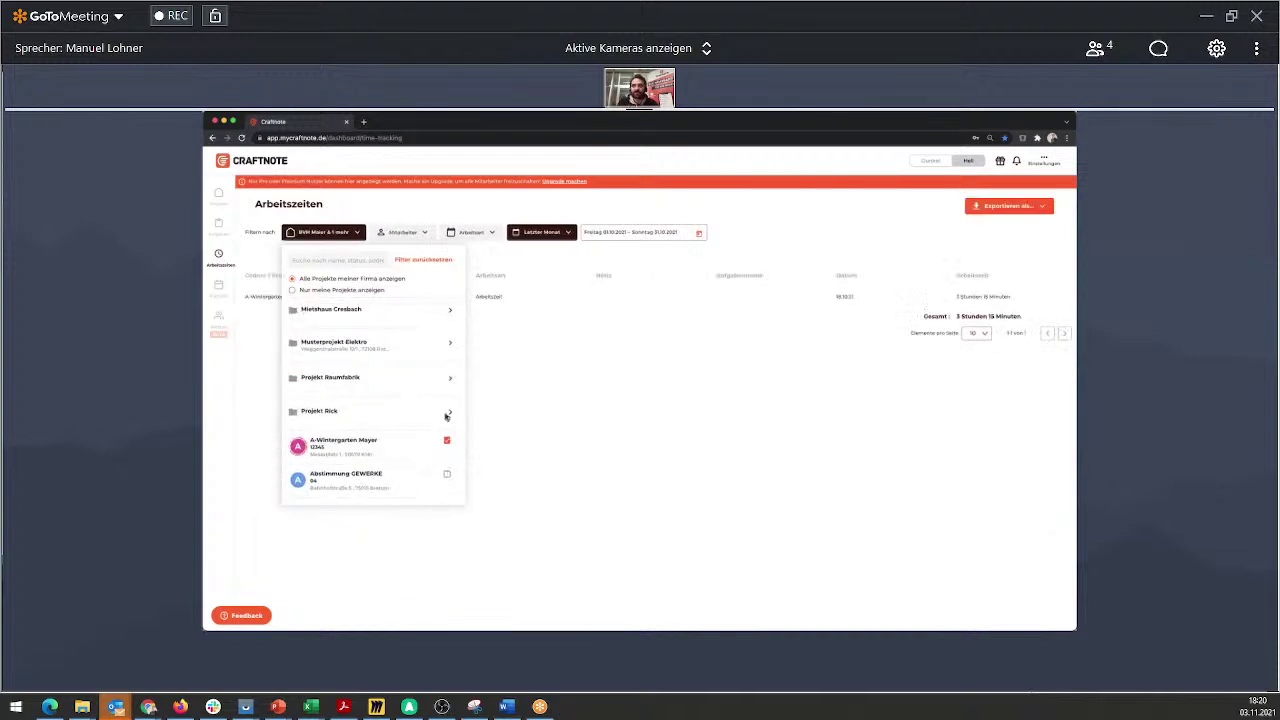
{"action": "left_click", "coordinate": [423, 260]}
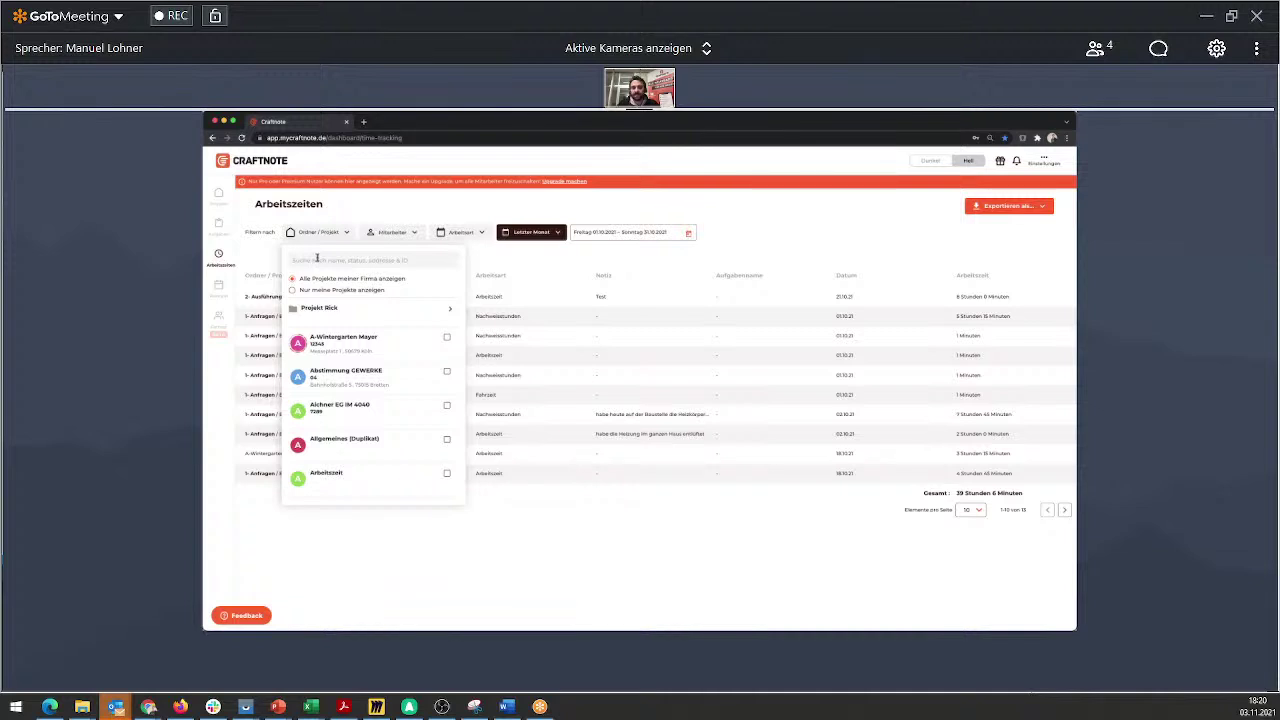
- Search the project filter by name for "winter" and clear the search
{"action": "type", "text": "winter"}
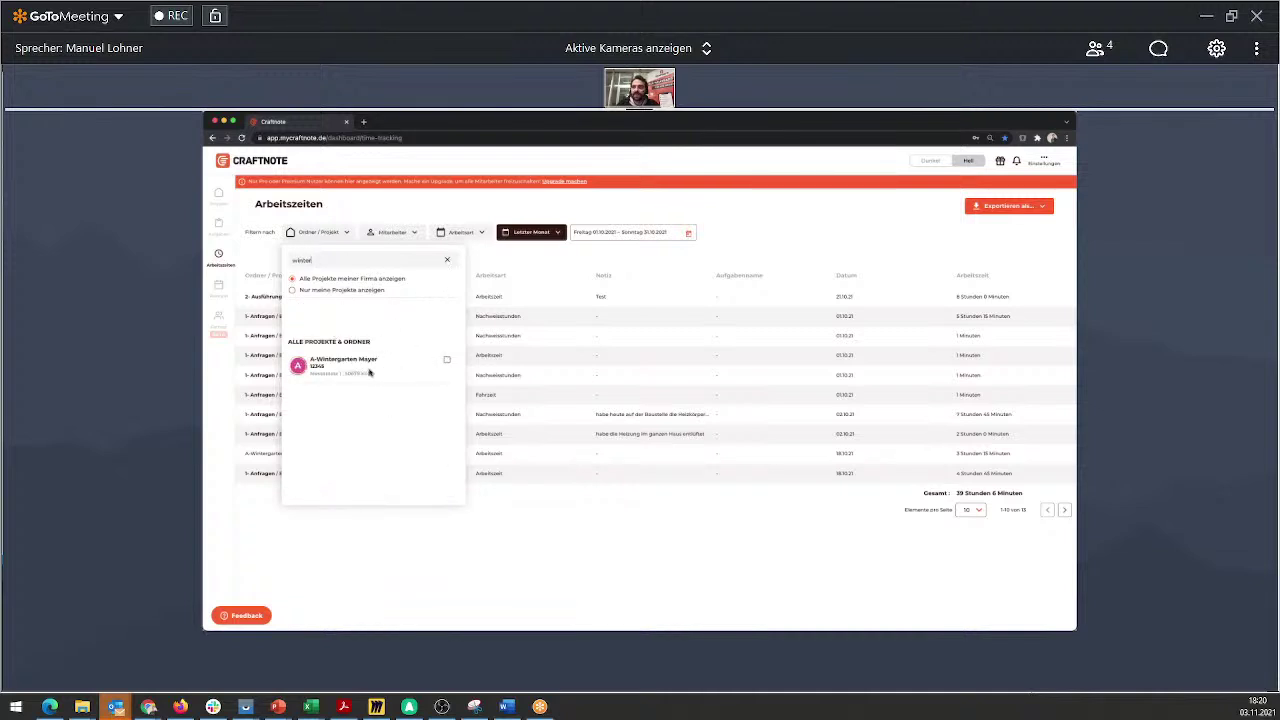
{"action": "double_click", "coordinate": [315, 262]}
{"action": "key", "text": "BackSpace"}
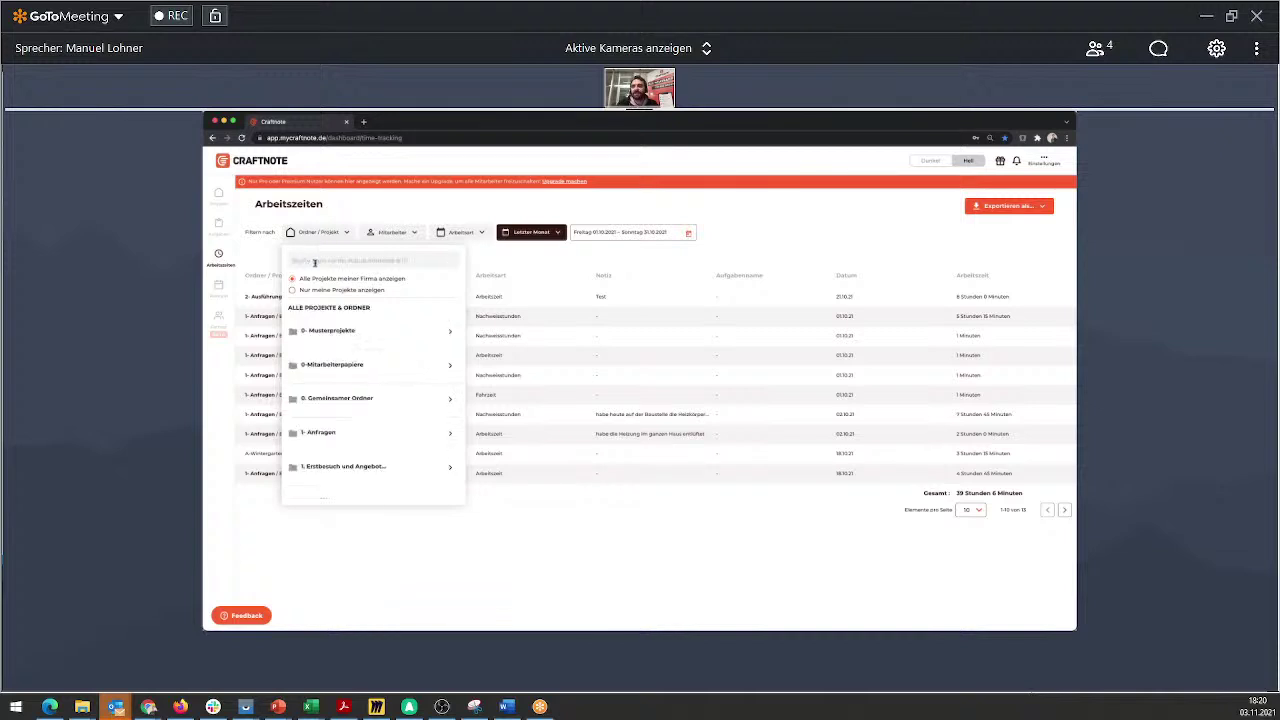
- Search the project filter by project ID for "12345" and clear the search
{"action": "type", "text": "12345"}
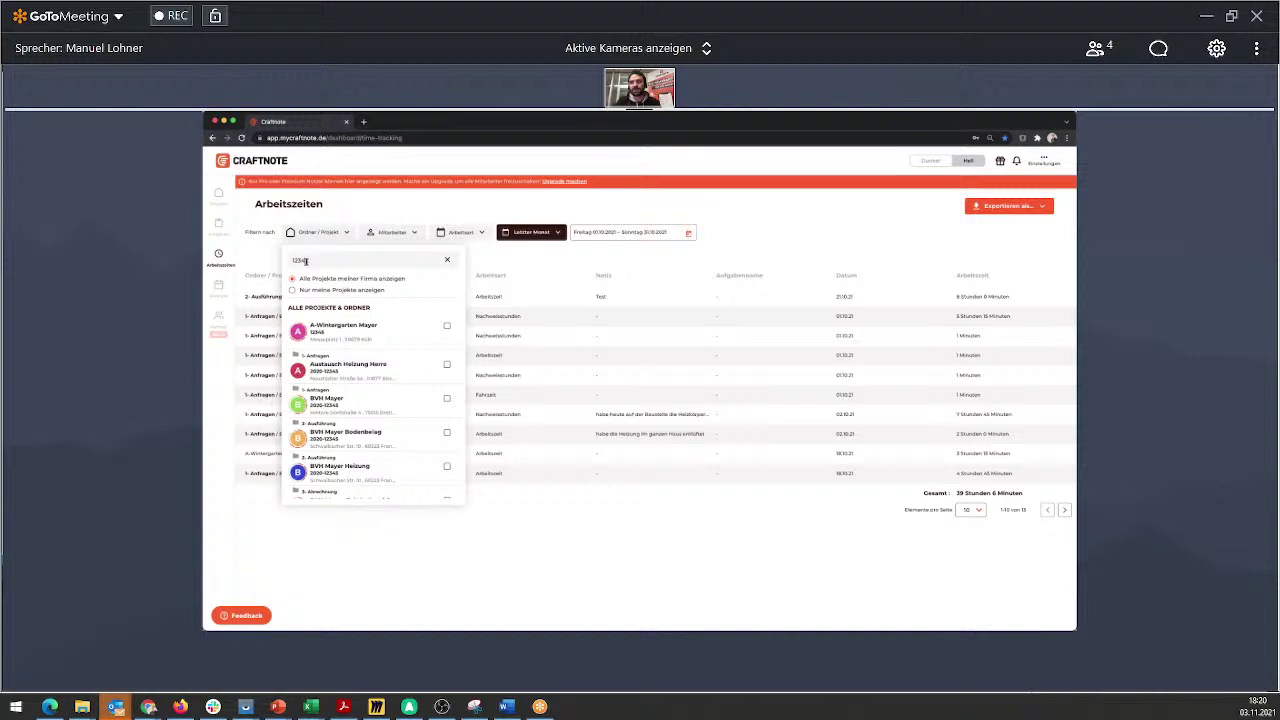
{"action": "double_click", "coordinate": [306, 261]}
{"action": "key", "text": "BackSpace"}
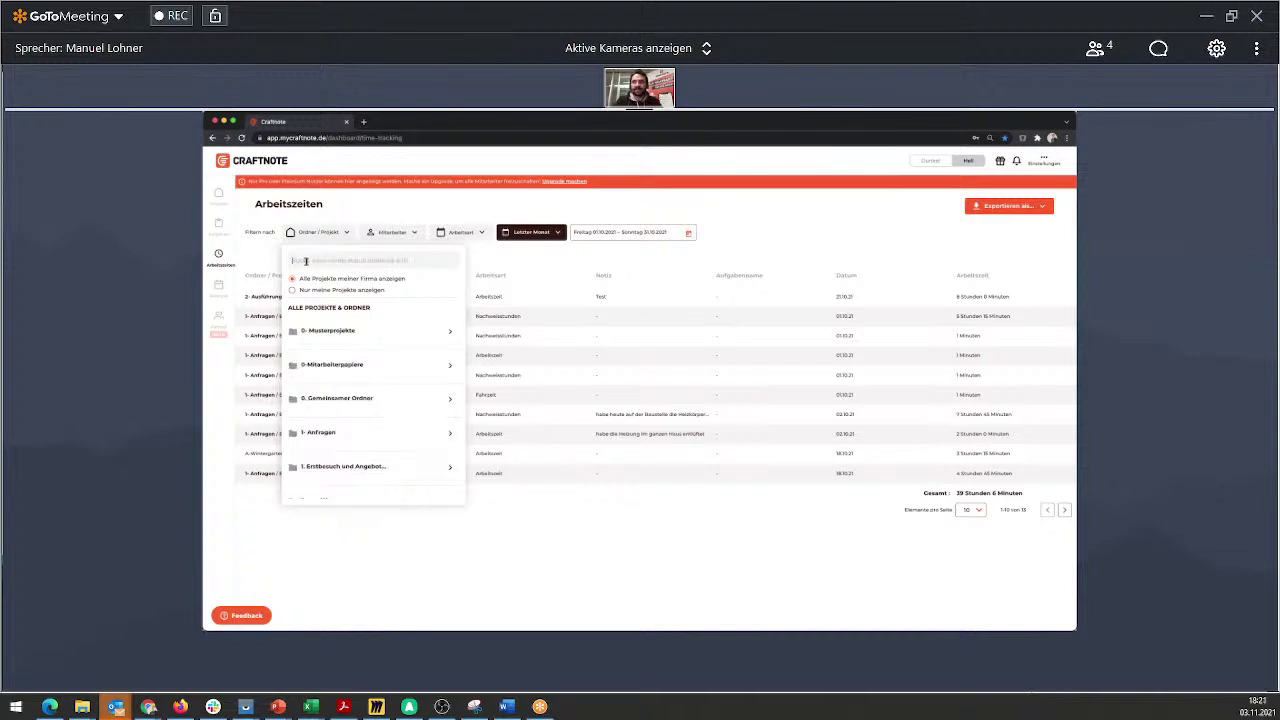
- Search the project filter by street name for "dorfstraße", enlarge the page to read the matches, and clear the search
{"action": "type", "text": "dorfstraße"}
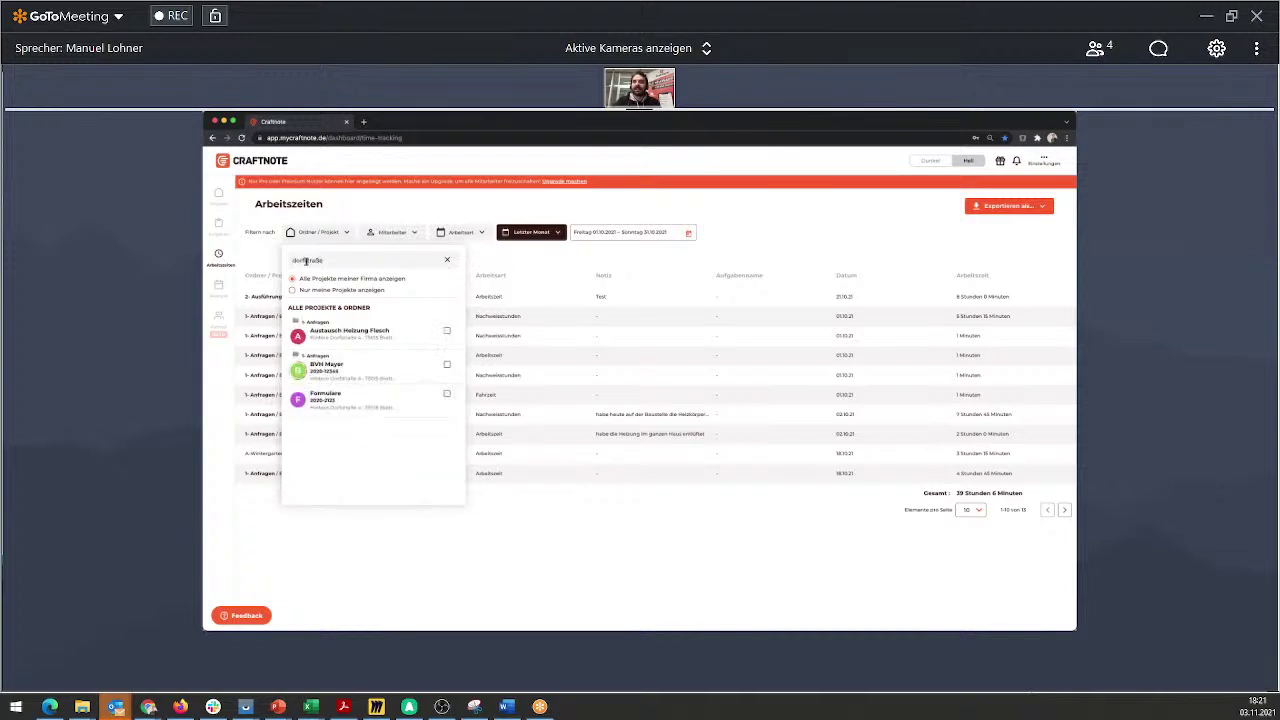
{"action": "double_click", "coordinate": [306, 261]}
{"action": "scroll", "coordinate": [320, 268], "scroll_direction": "up", "scroll_amount": 5}
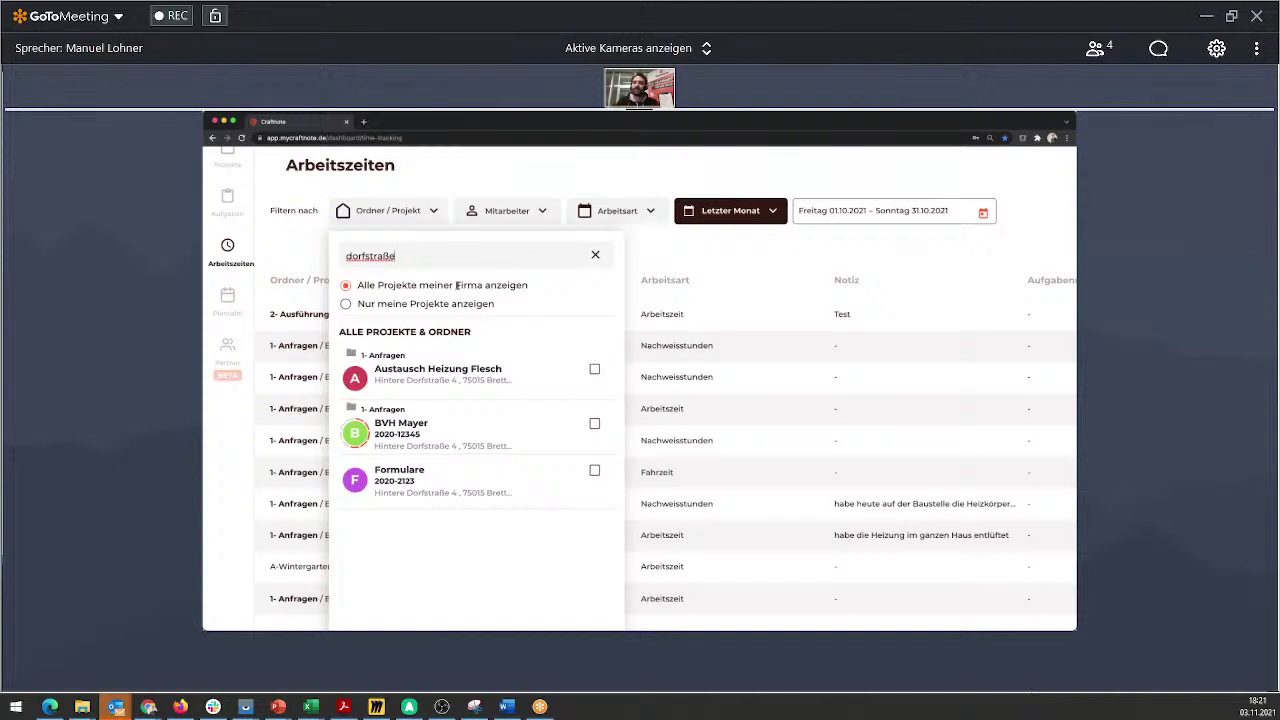
{"action": "double_click", "coordinate": [400, 254]}
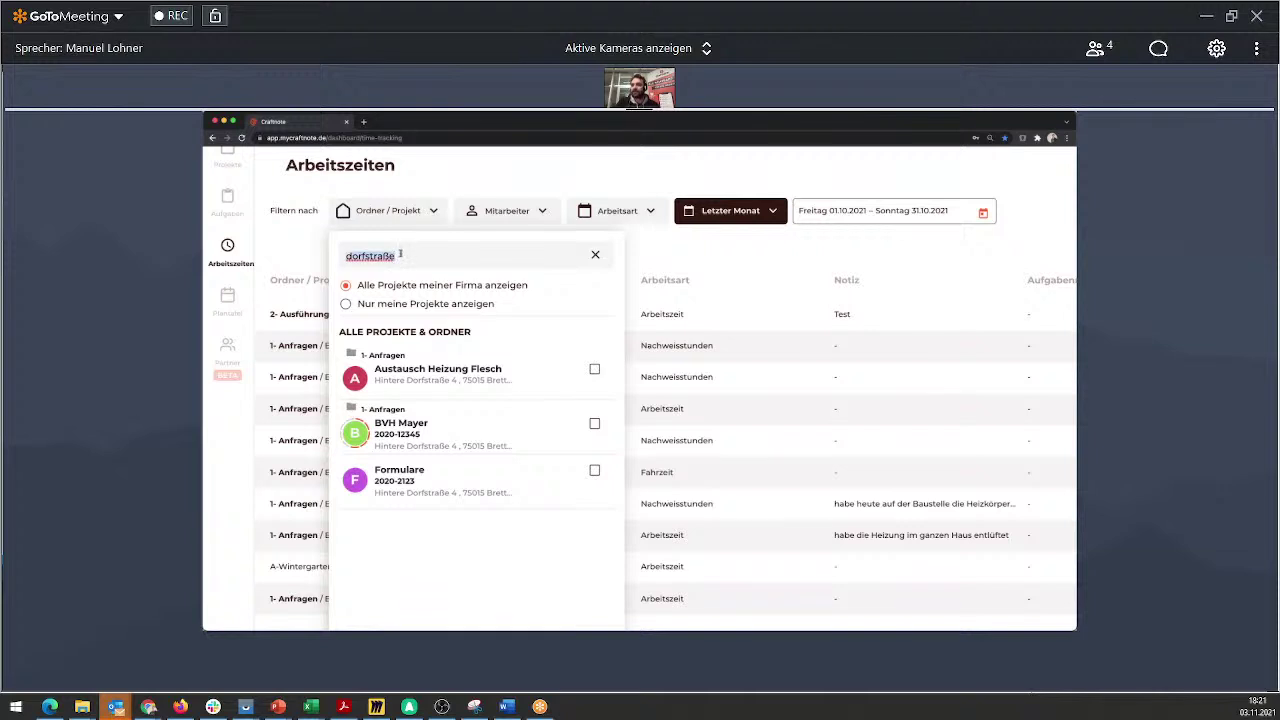
{"action": "key", "text": "BackSpace"}
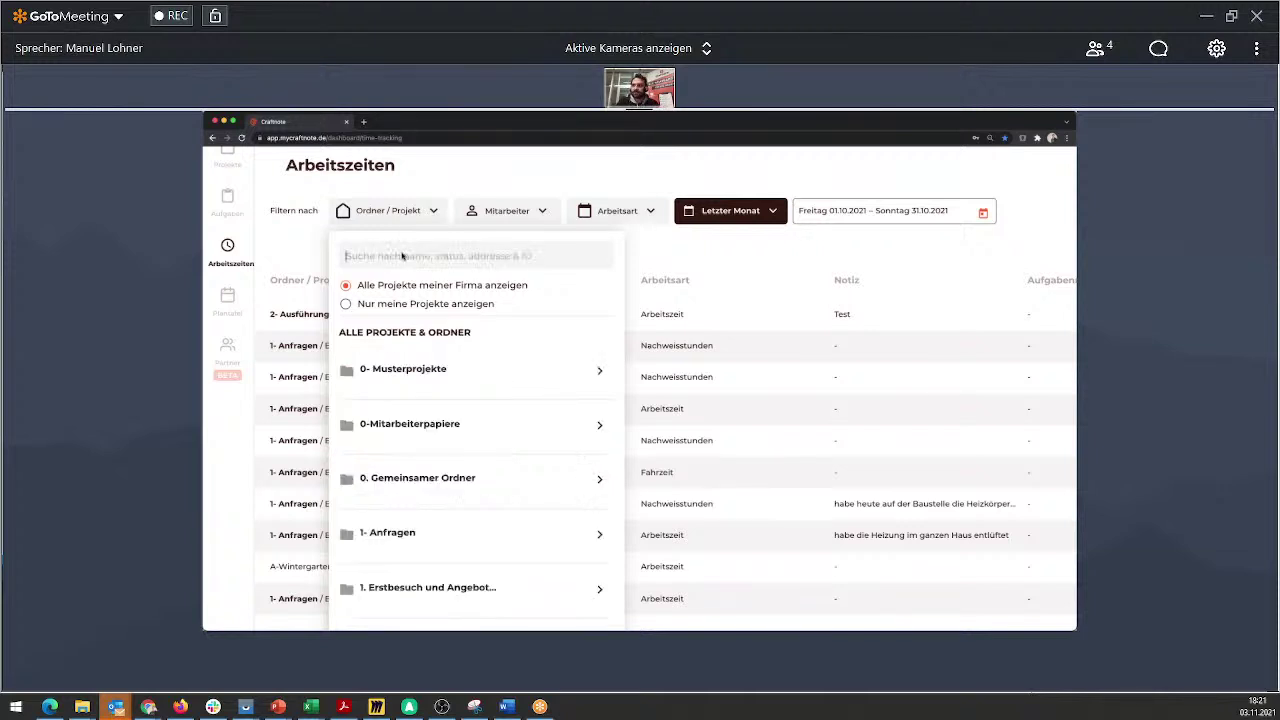
{"action": "key", "text": "ctrl+minus"}
{"action": "key", "text": "ctrl+minus"}
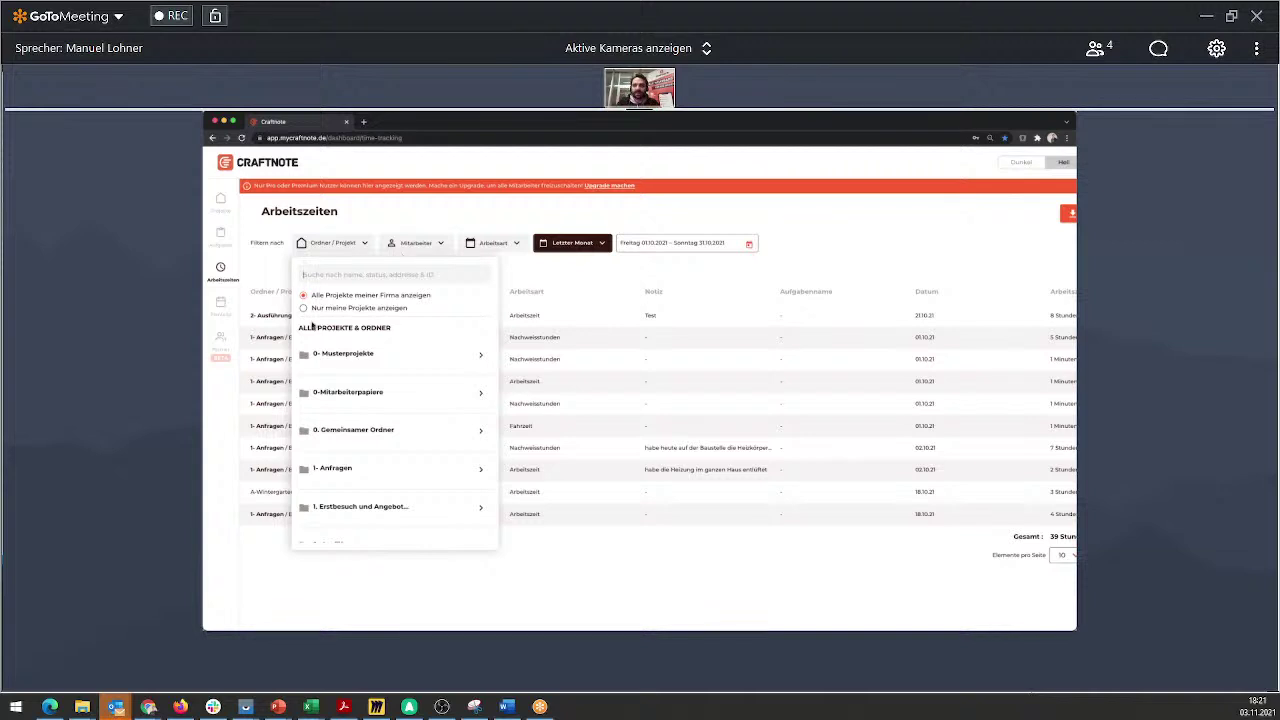
{"action": "key", "text": "ctrl+plus"}
{"action": "key", "text": "ctrl+plus"}
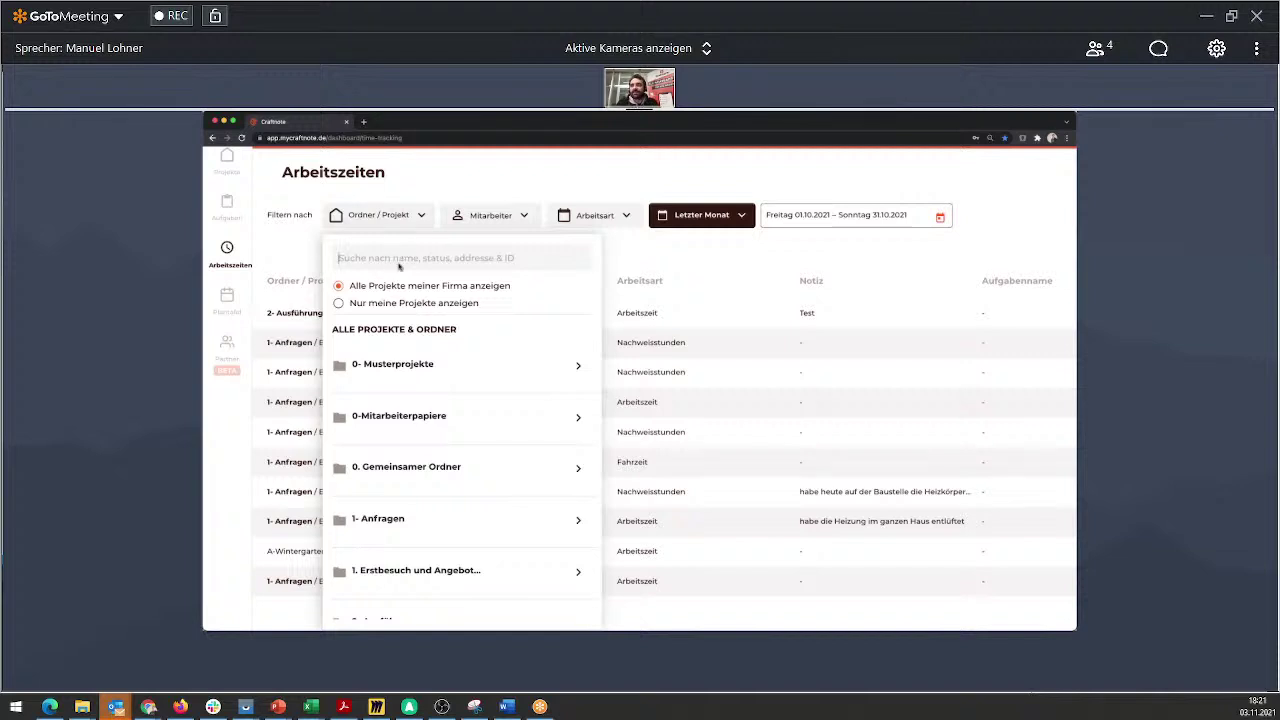
- Look through the folders and the individual projects listed below them in the project filter, and close the list
{"action": "scroll", "coordinate": [406, 411], "scroll_direction": "down", "scroll_amount": 3}
{"action": "scroll", "coordinate": [406, 411], "scroll_direction": "down", "scroll_amount": 10}
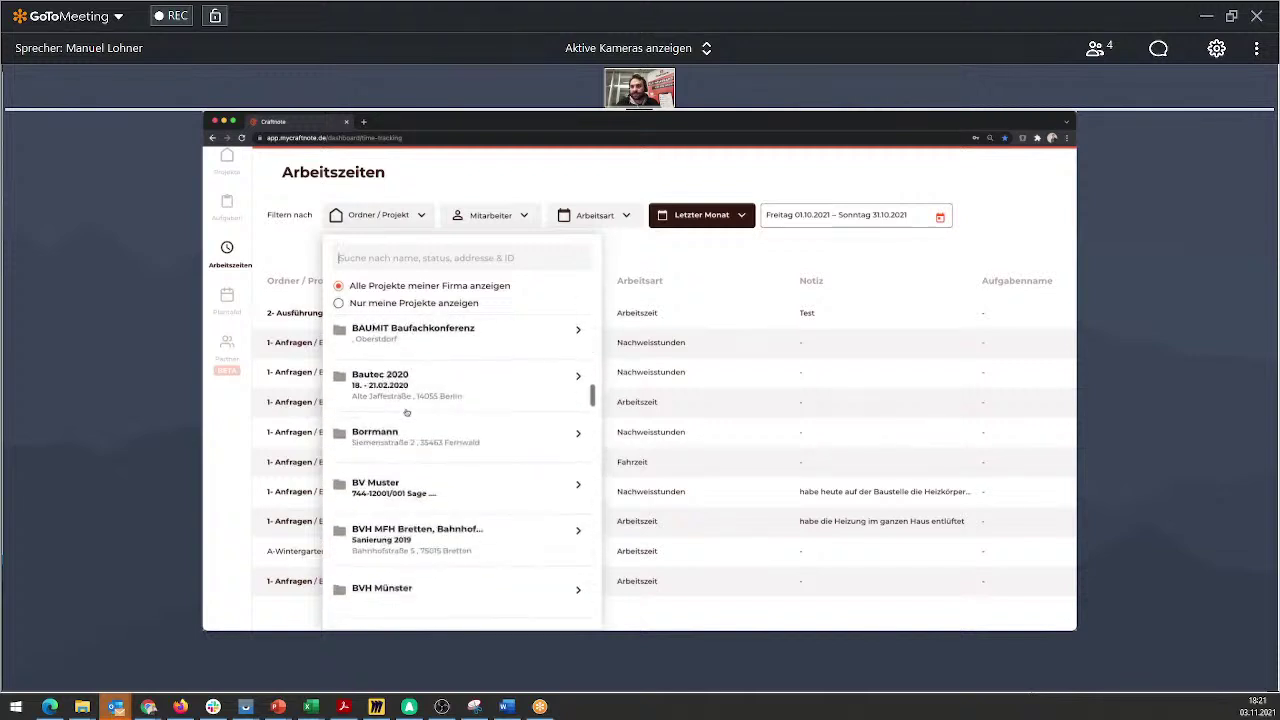
{"action": "scroll", "coordinate": [418, 511], "scroll_direction": "down", "scroll_amount": 15}
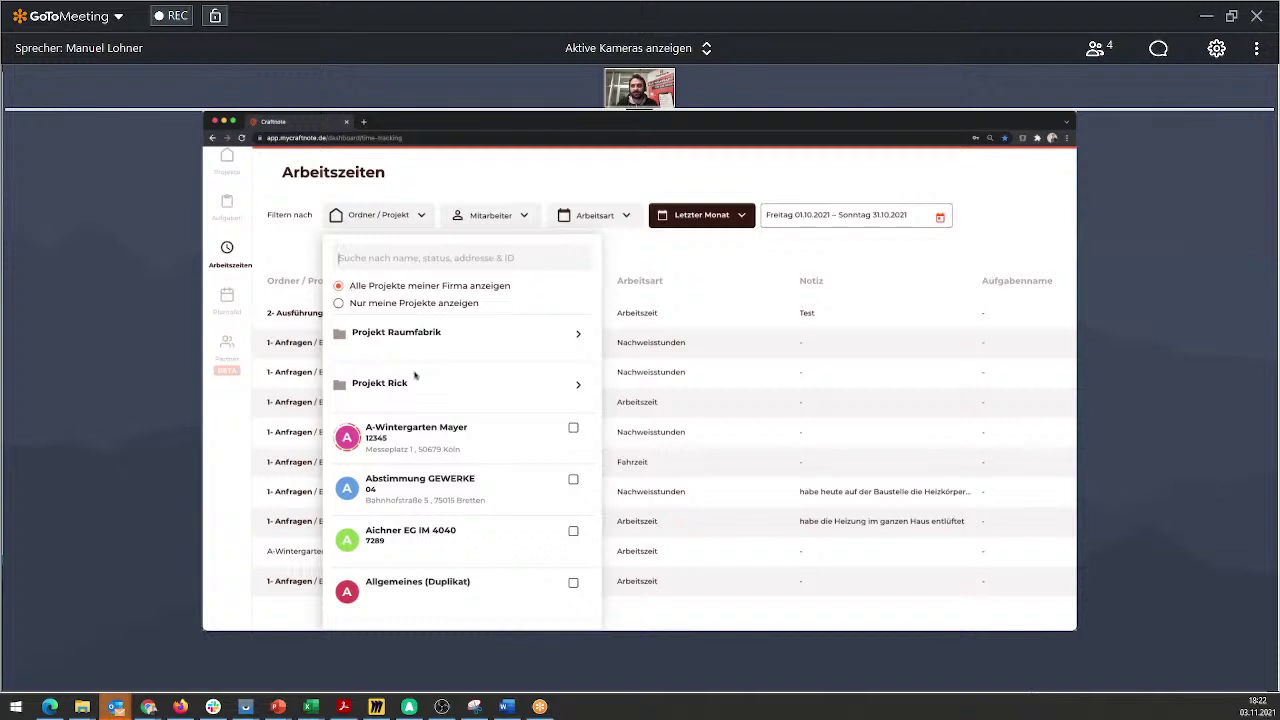
{"action": "scroll", "coordinate": [415, 375], "scroll_direction": "down", "scroll_amount": 1}
{"action": "scroll", "coordinate": [415, 375], "scroll_direction": "up", "scroll_amount": 5}
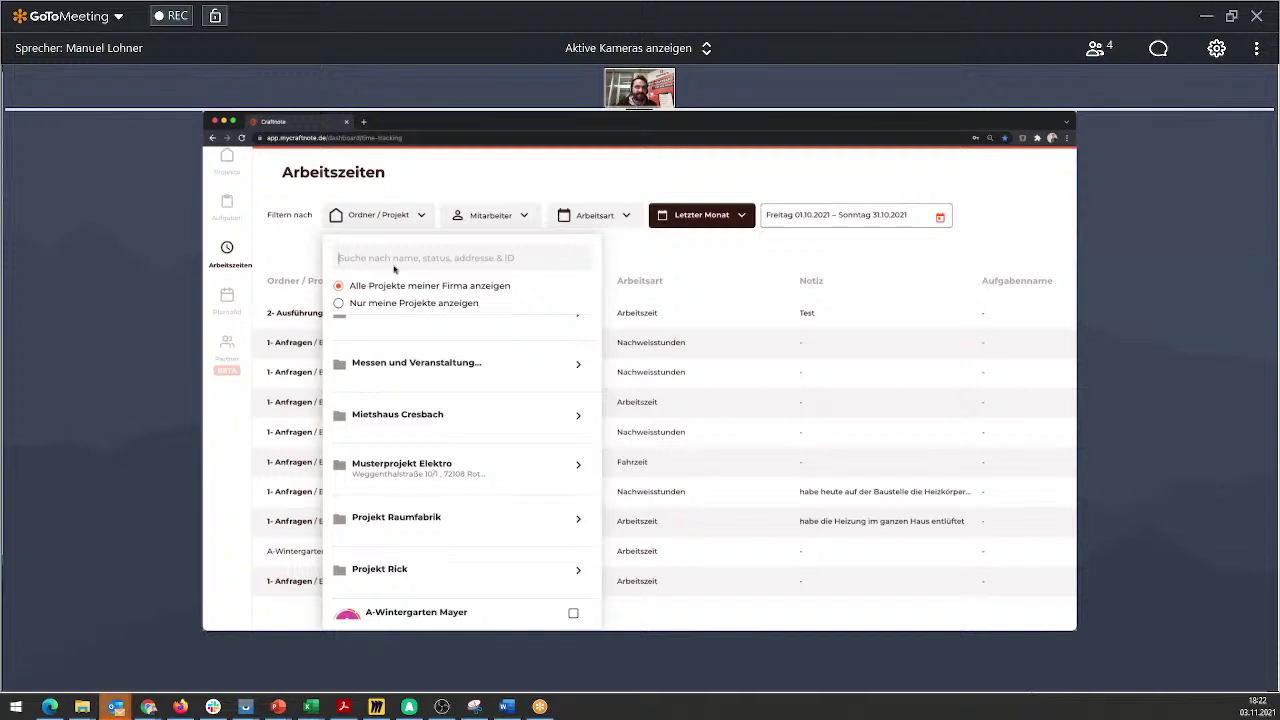
{"action": "left_click", "coordinate": [440, 226]}
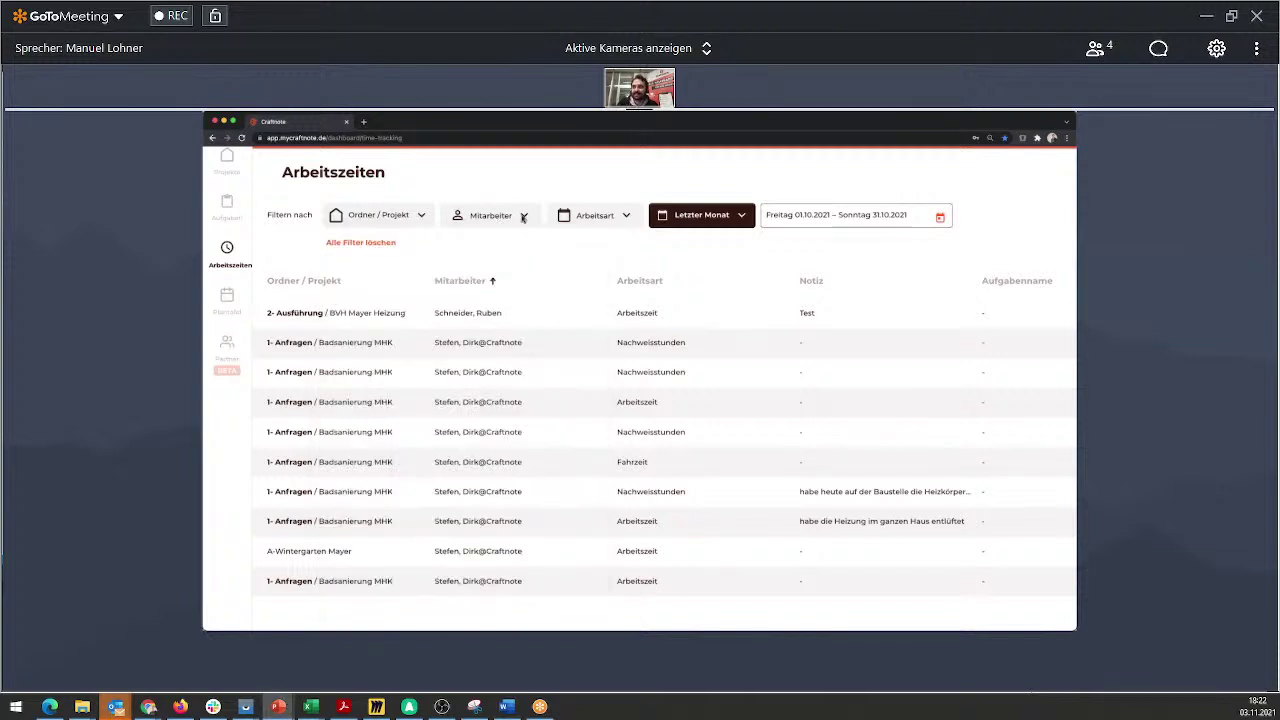
- Filter the working times by the first employee in the Mitarbeiter list, view the filtered entries, and deselect all employees
{"action": "left_click", "coordinate": [523, 218]}
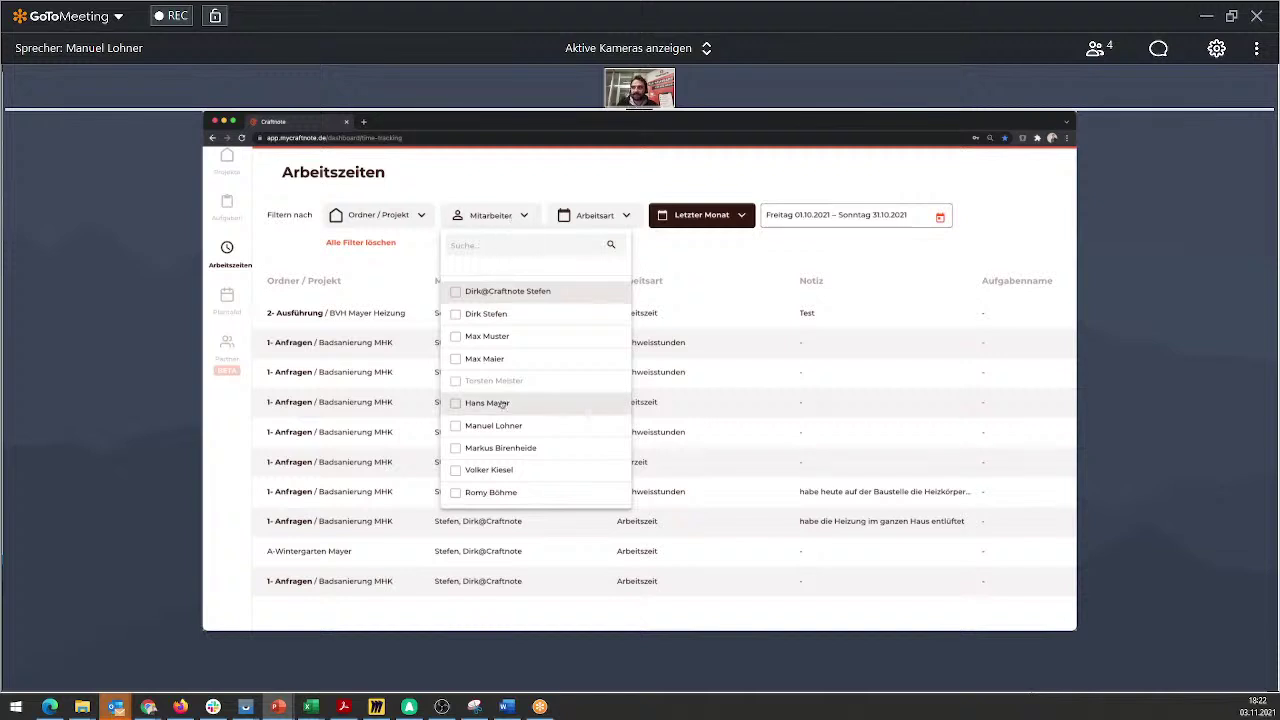
{"action": "scroll", "coordinate": [500, 403], "scroll_direction": "down", "scroll_amount": 1}
{"action": "scroll", "coordinate": [502, 404], "scroll_direction": "up", "scroll_amount": 1}
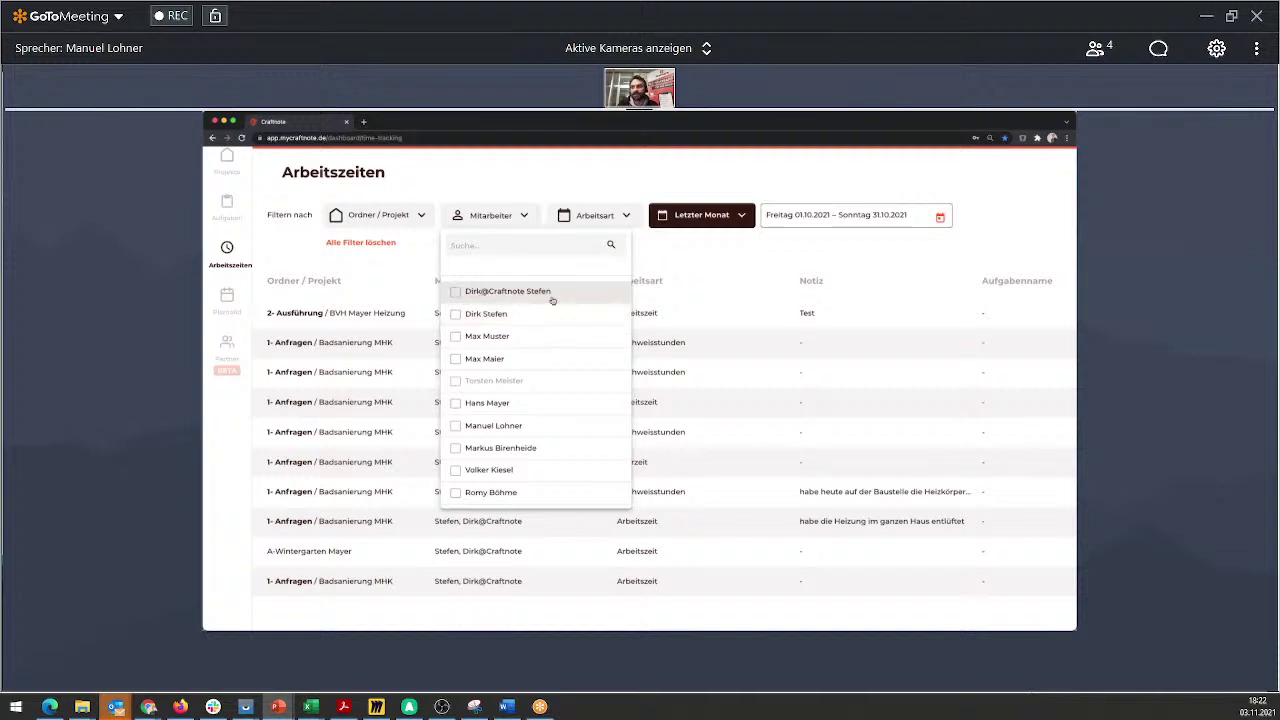
{"action": "mouse_move", "coordinate": [481, 372]}
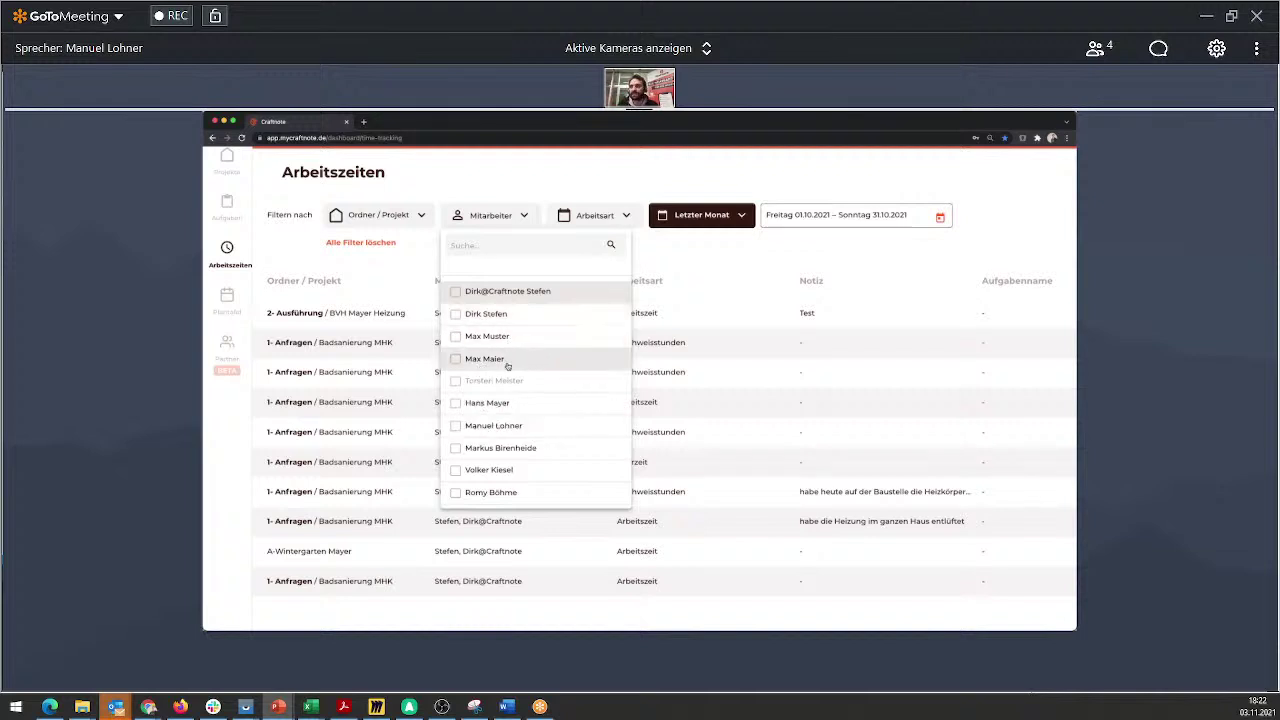
{"action": "left_click", "coordinate": [456, 314]}
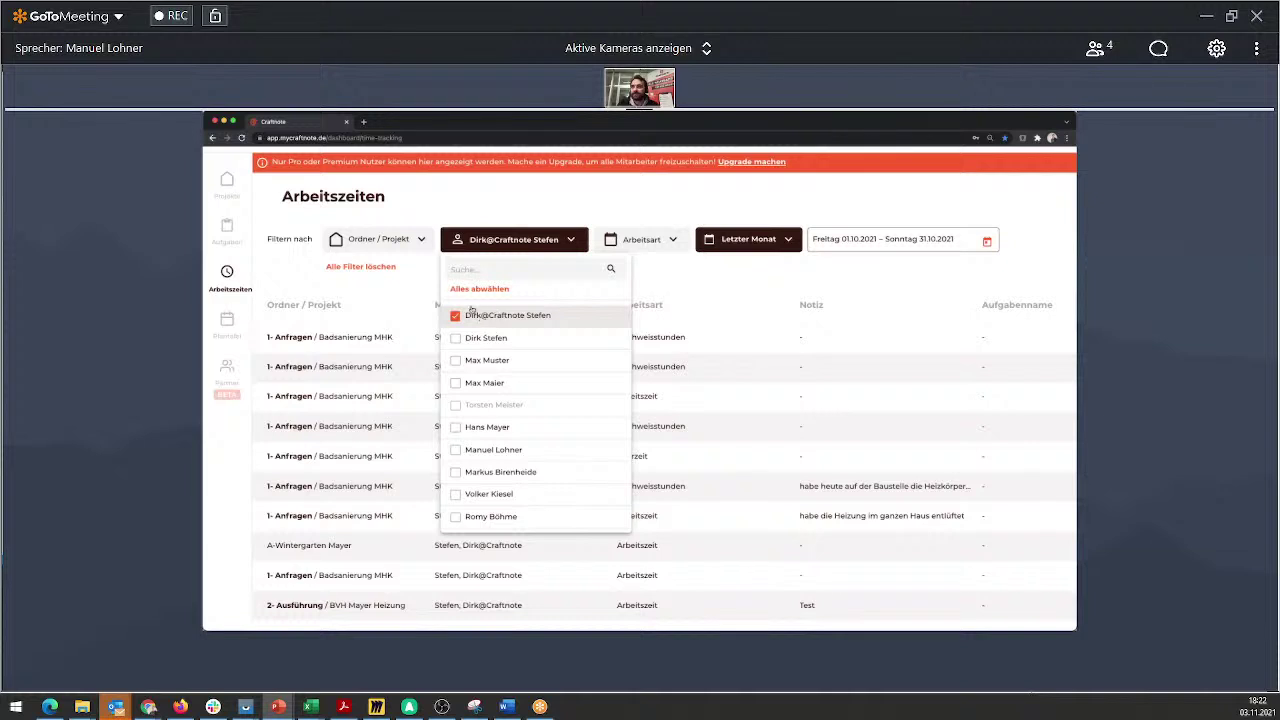
{"action": "left_click", "coordinate": [566, 242]}
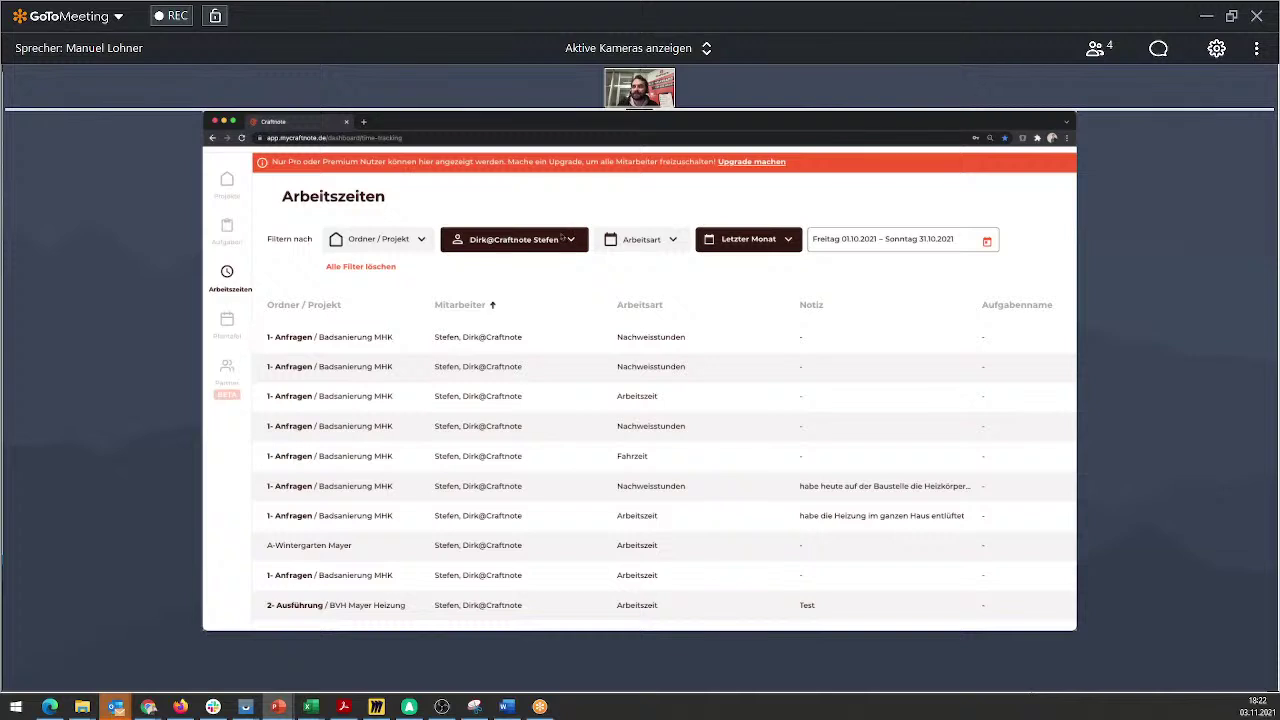
{"action": "left_click", "coordinate": [563, 238]}
{"action": "left_click", "coordinate": [468, 288]}
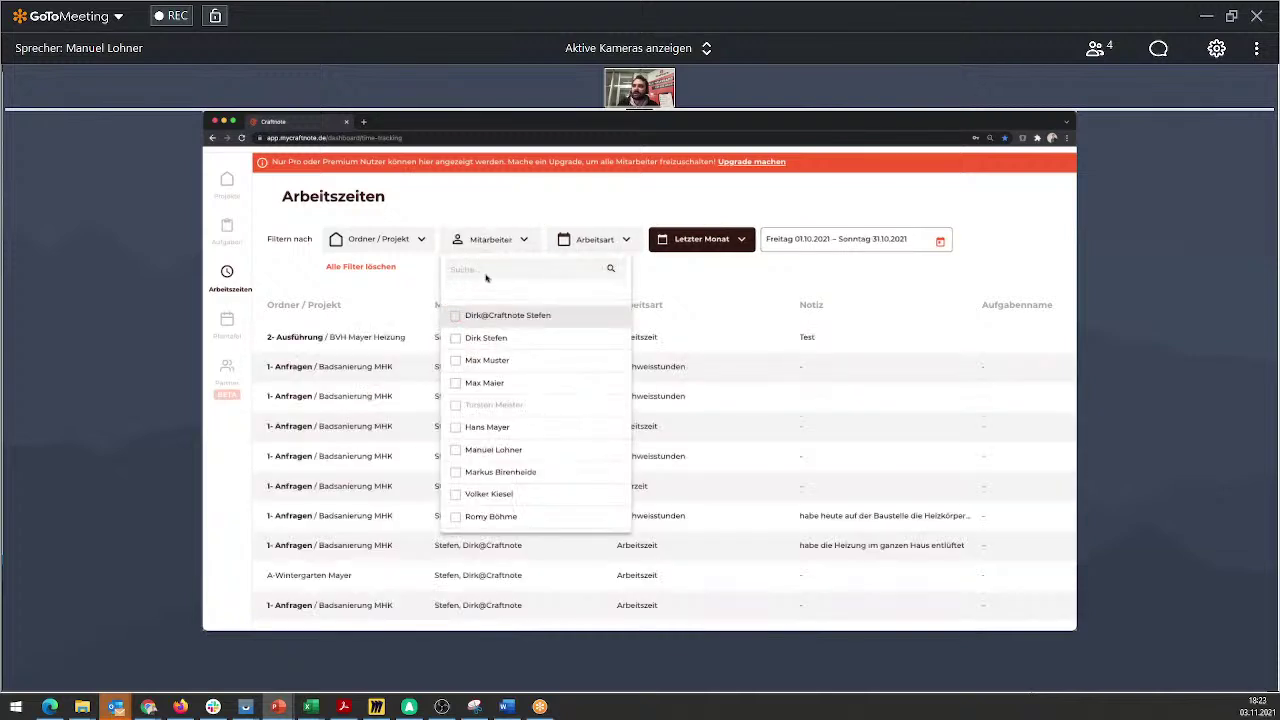
- Search the employee filter by an employee's first name, filter by the matching person, deselect them and clear the search
{"action": "left_click", "coordinate": [490, 268]}
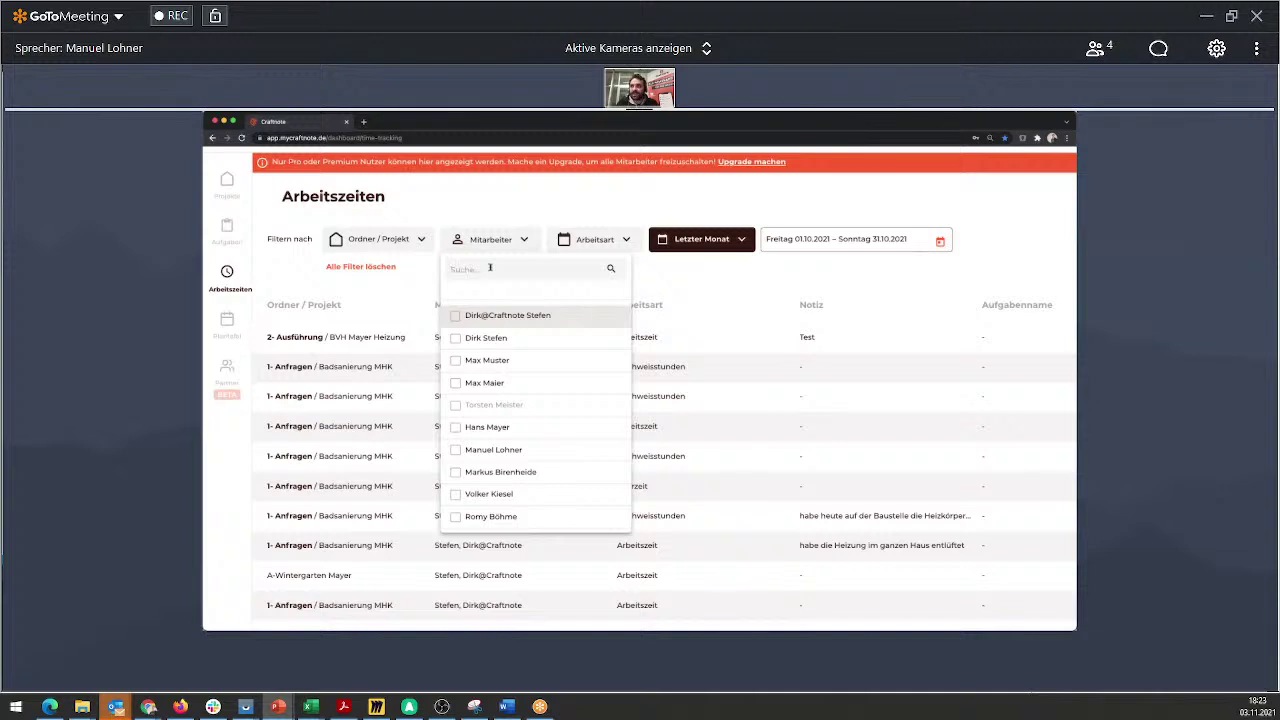
{"action": "type", "text": "hans"}
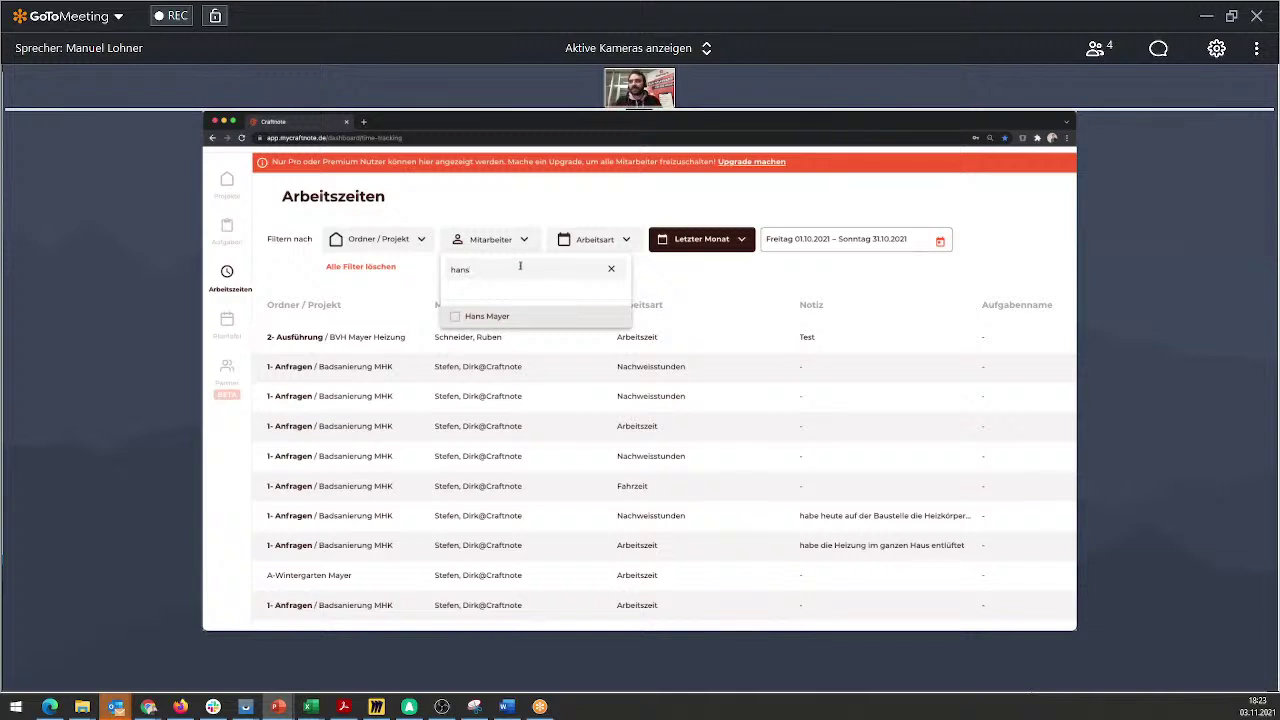
{"action": "left_click", "coordinate": [455, 316]}
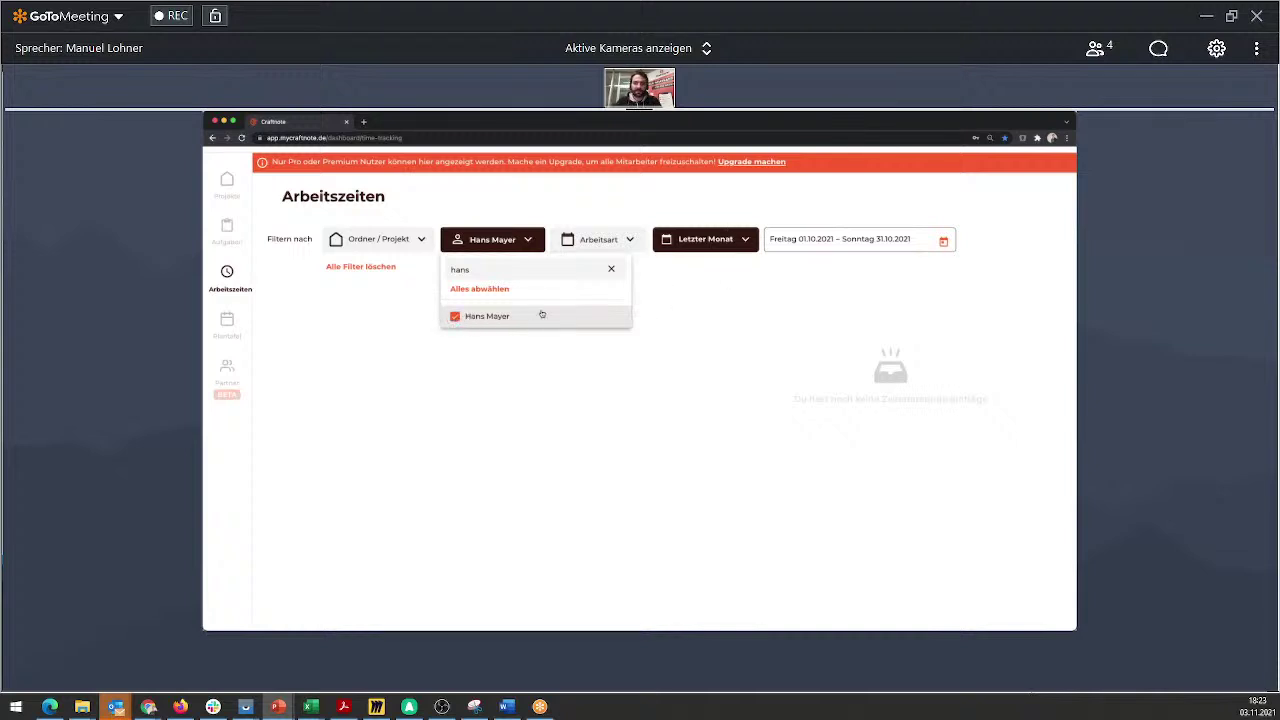
{"action": "left_click", "coordinate": [455, 316]}
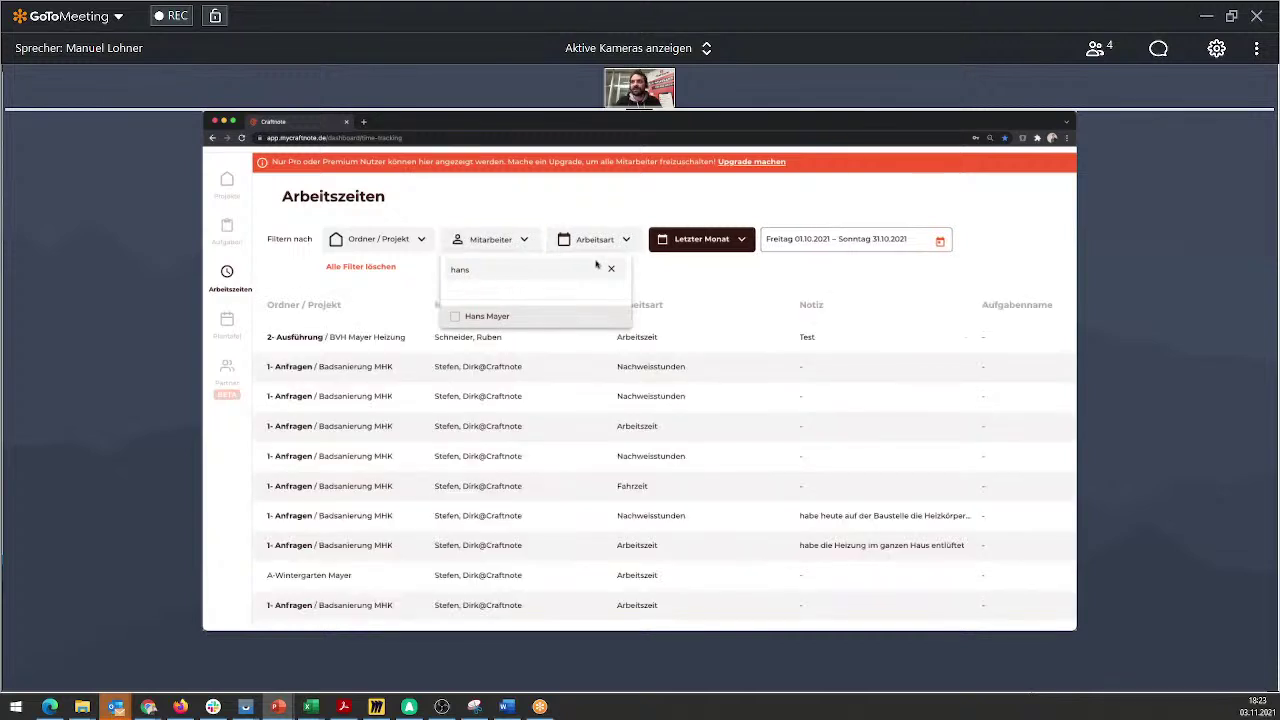
{"action": "left_click", "coordinate": [611, 269]}
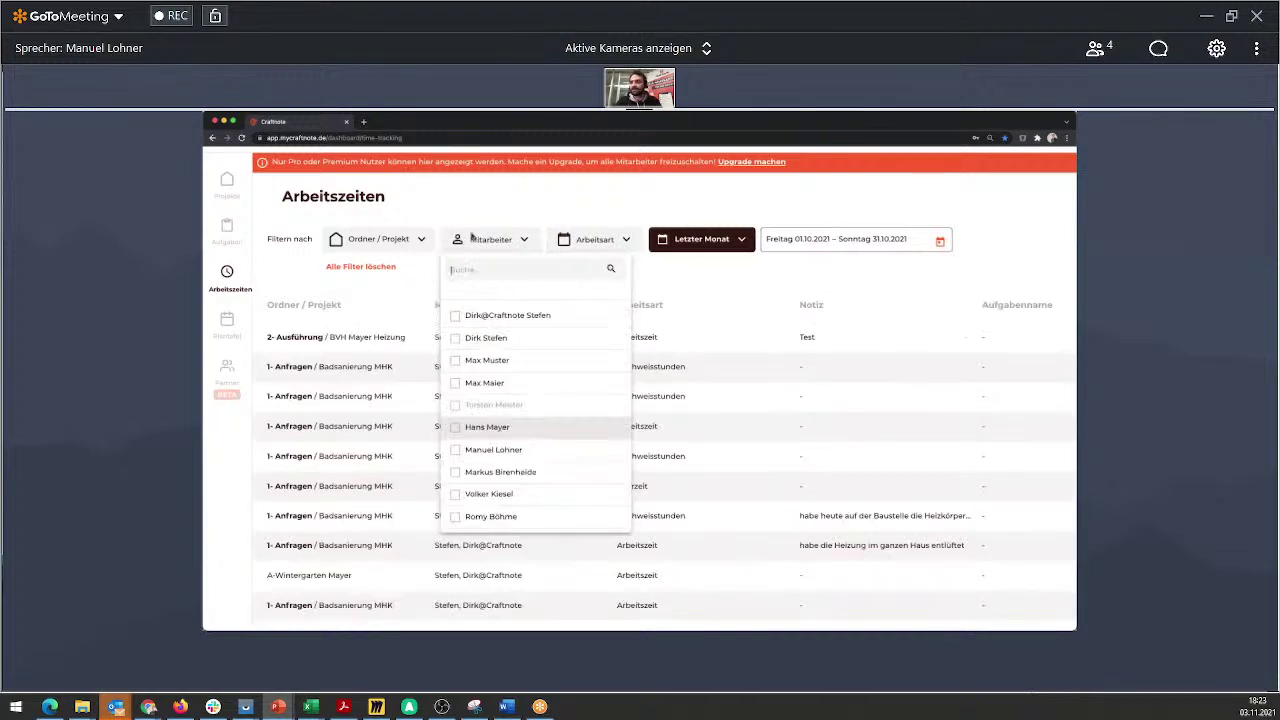
{"action": "left_click", "coordinate": [527, 219]}
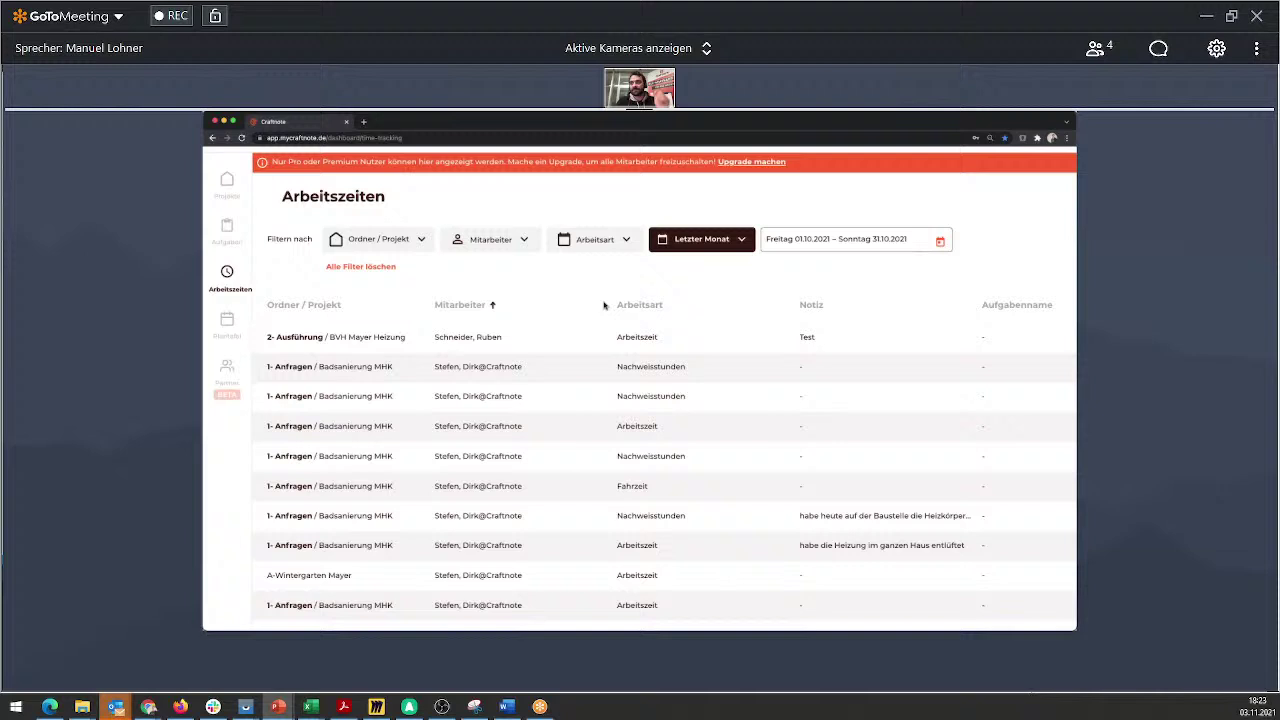
- Filter the working times by the work type Fahrzeit, and remove that work type filter again
{"action": "left_click", "coordinate": [622, 244]}
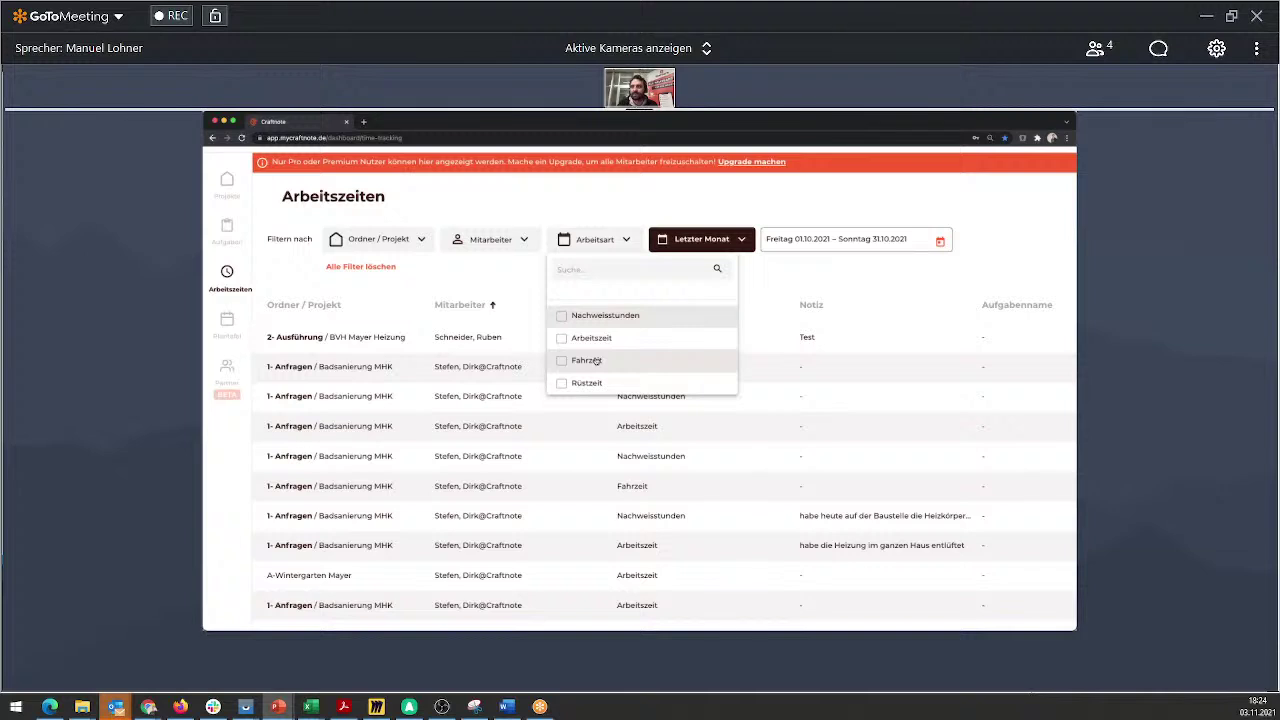
{"action": "left_click", "coordinate": [590, 268]}
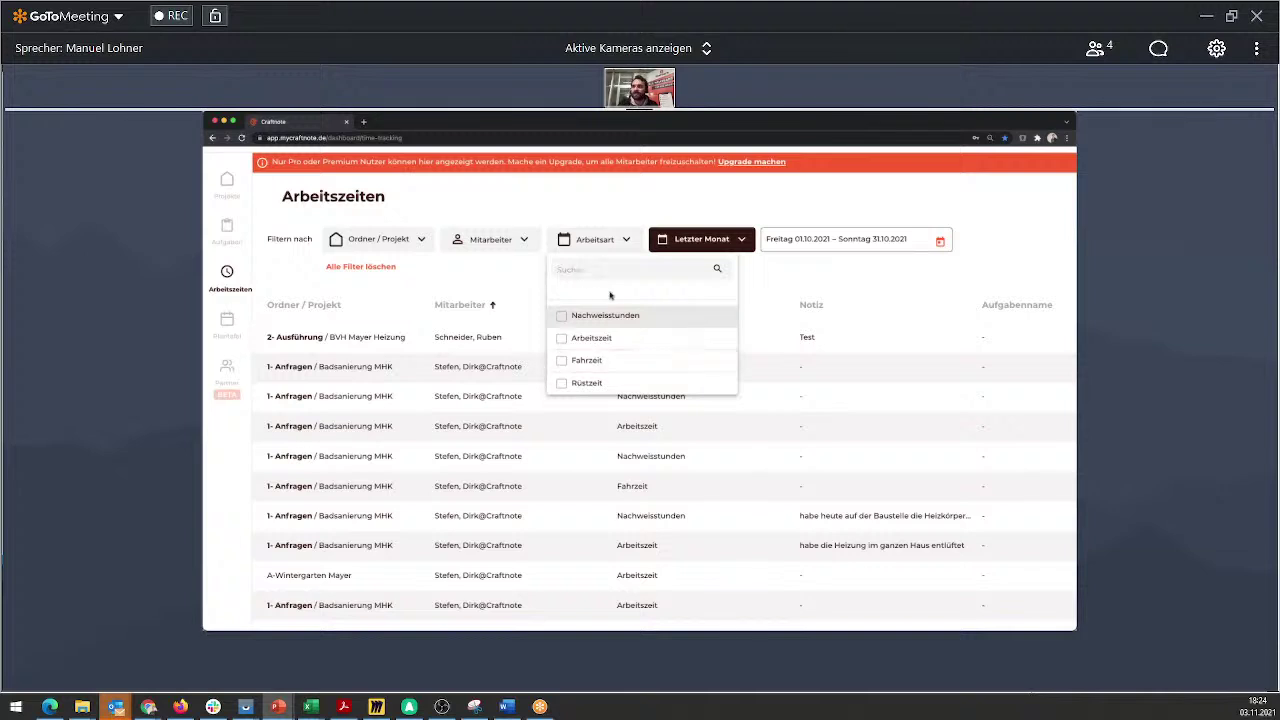
{"action": "left_click", "coordinate": [588, 359]}
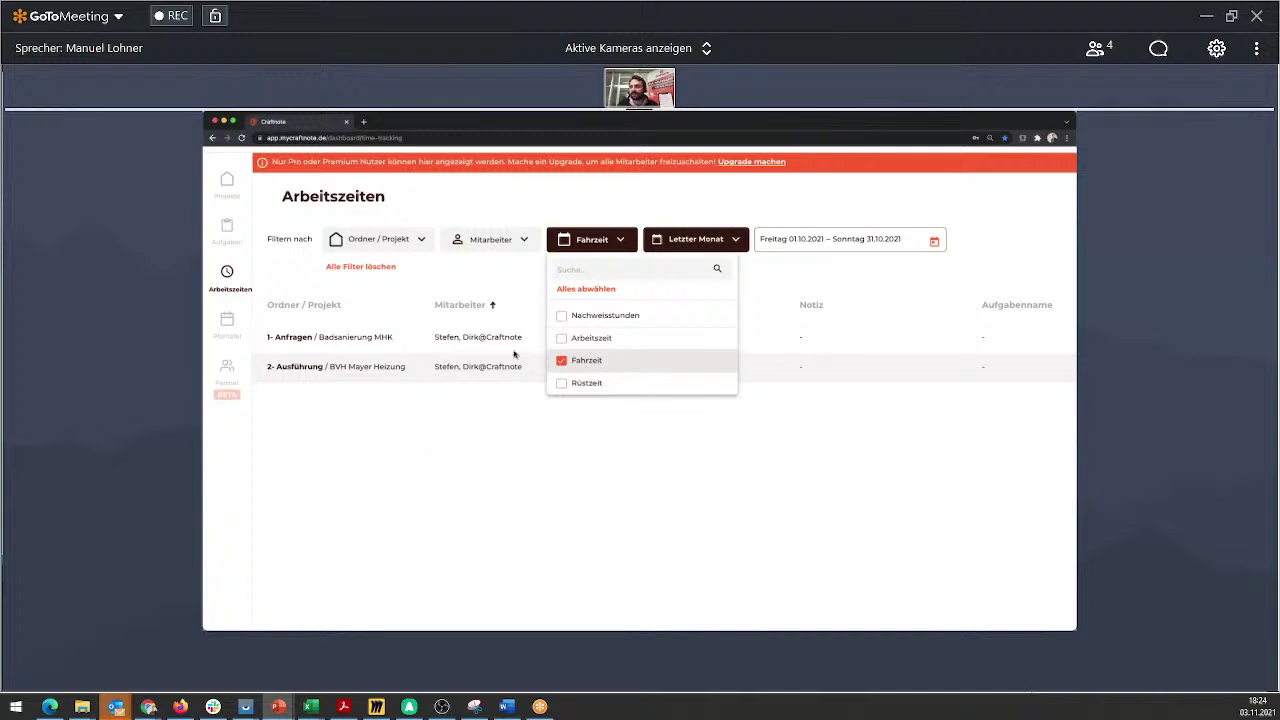
{"action": "left_click", "coordinate": [561, 361]}
{"action": "left_click", "coordinate": [628, 242]}
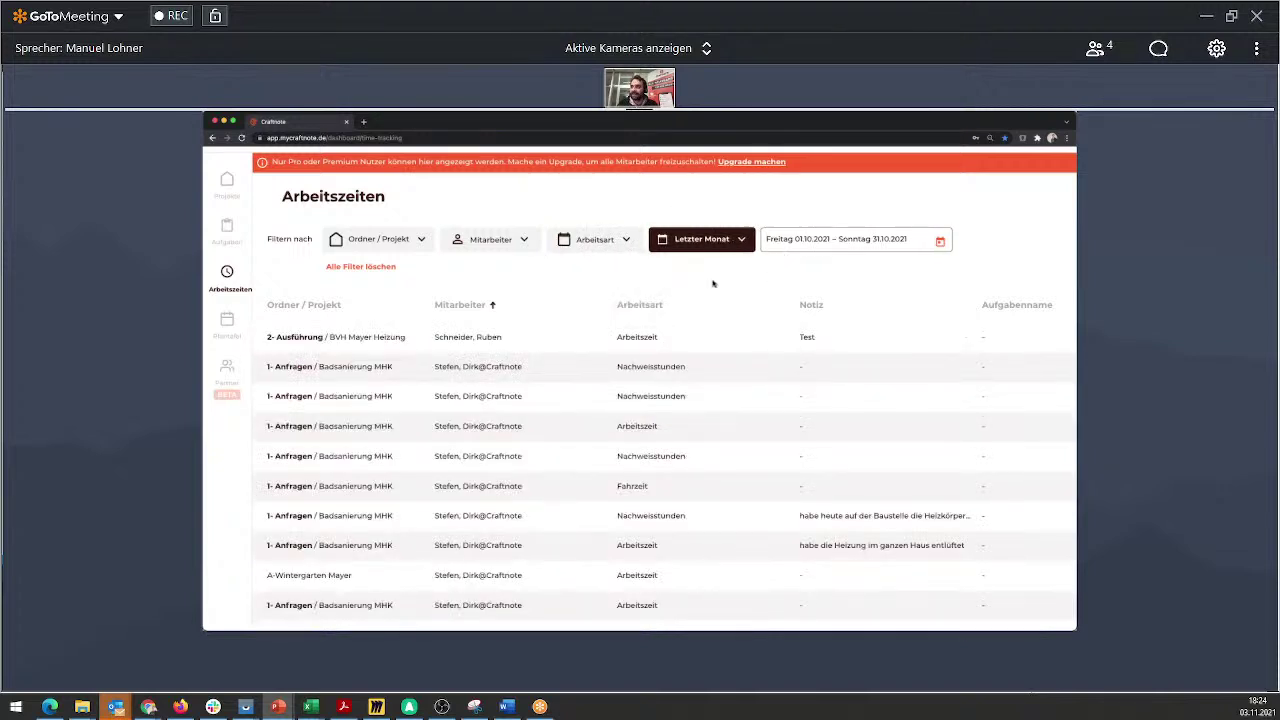
- Switch the date filter to Benutzerdefiniert and open the calendar for choosing a custom date range, closing it without picking dates
{"action": "left_click", "coordinate": [747, 240]}
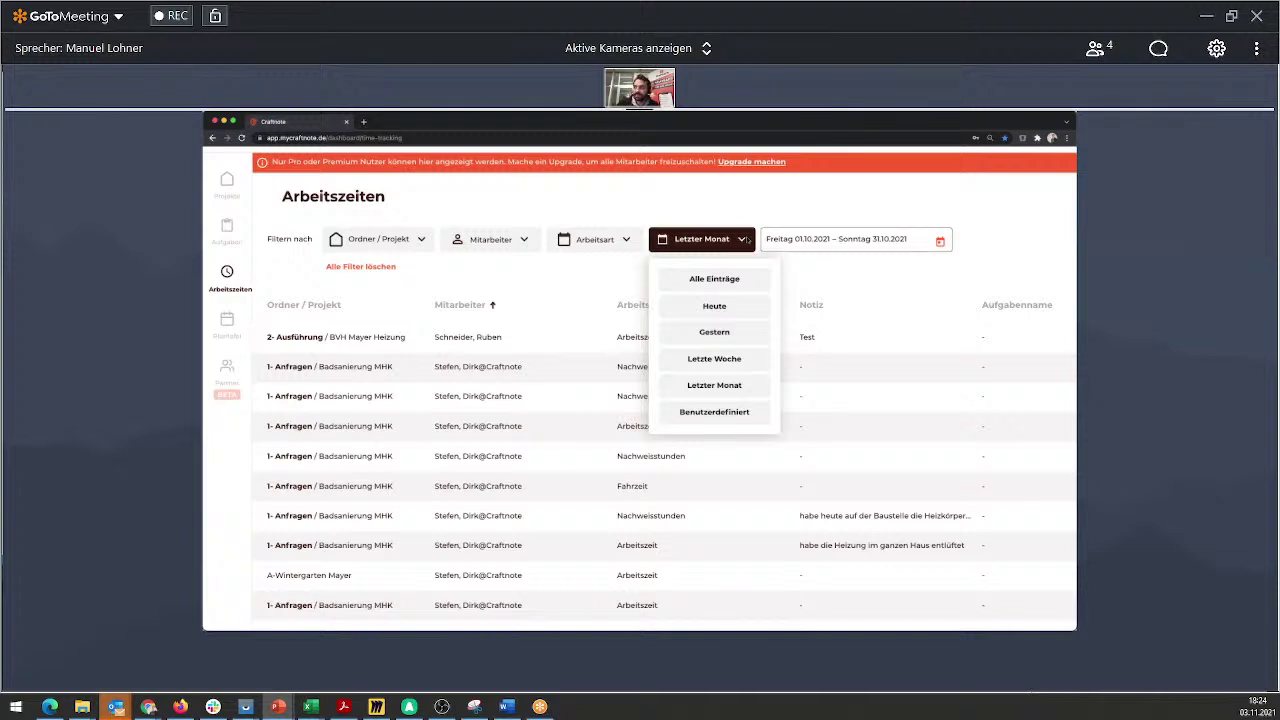
{"action": "left_click", "coordinate": [731, 416]}
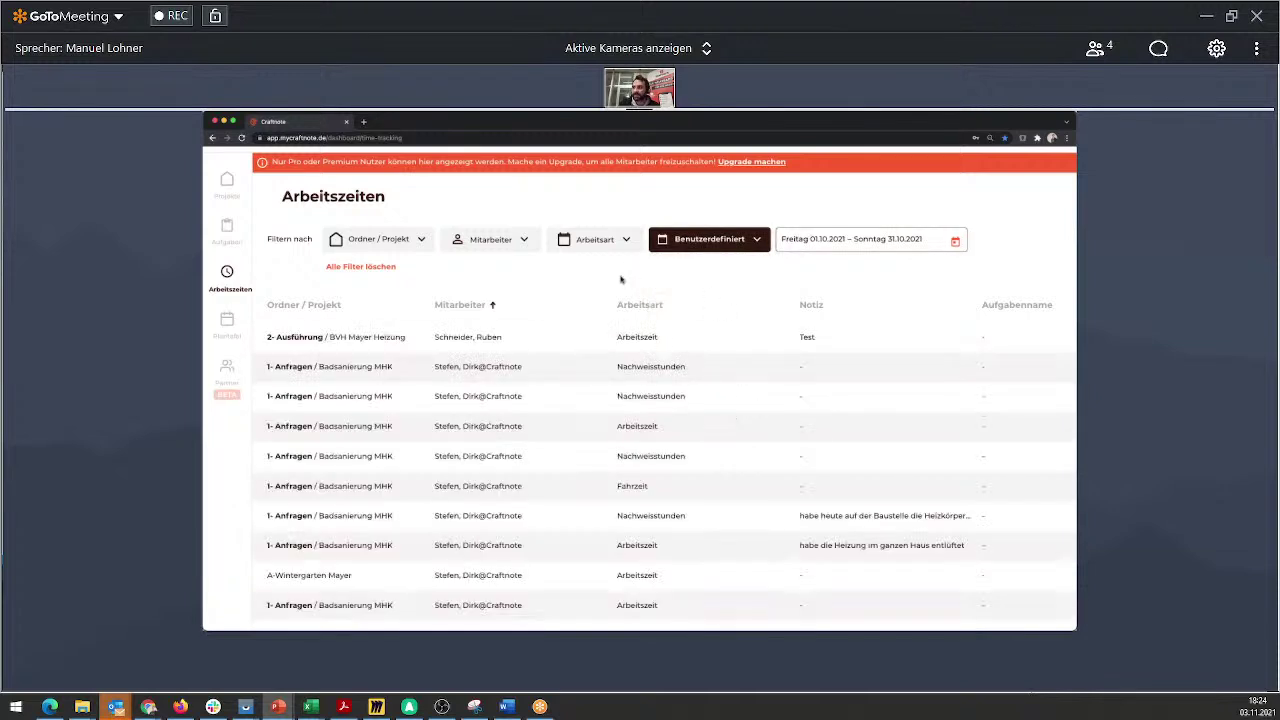
{"action": "left_click", "coordinate": [811, 242]}
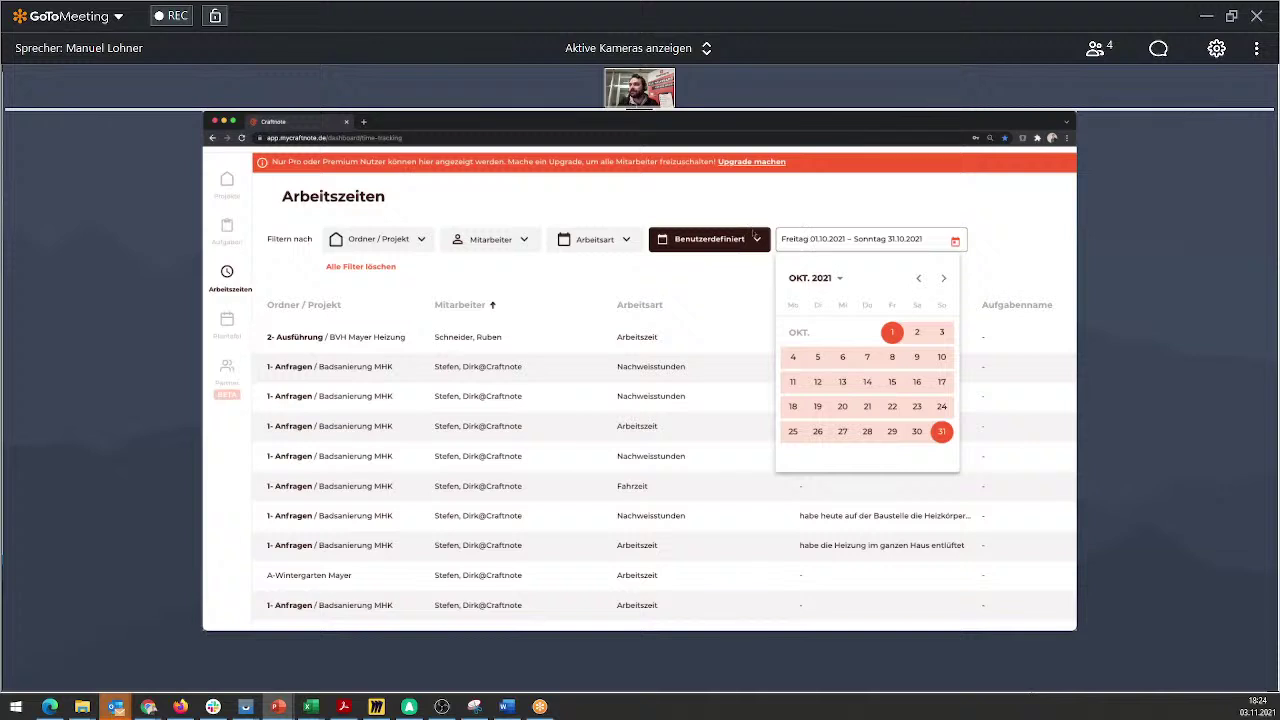
{"action": "left_click", "coordinate": [752, 230]}
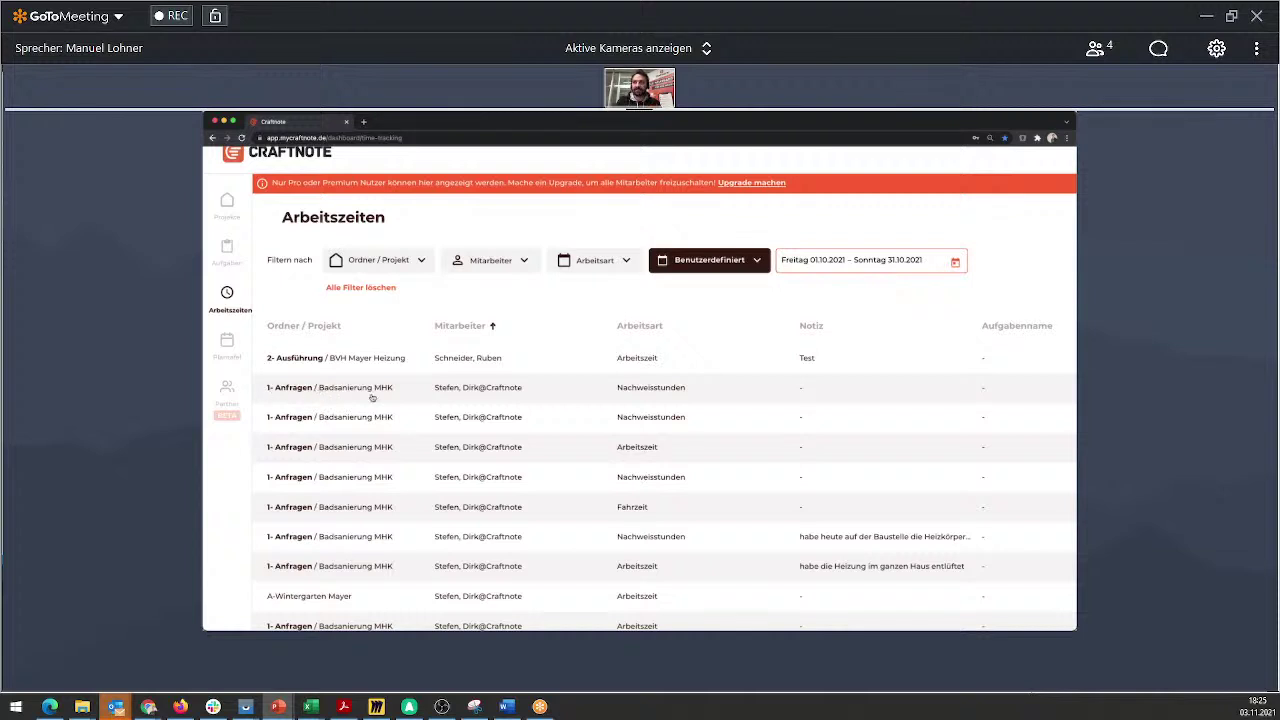
- Search the project filter for "badsani", filter by the Badsanierung MHK project, and shrink the page to show all columns
{"action": "left_click", "coordinate": [422, 262]}
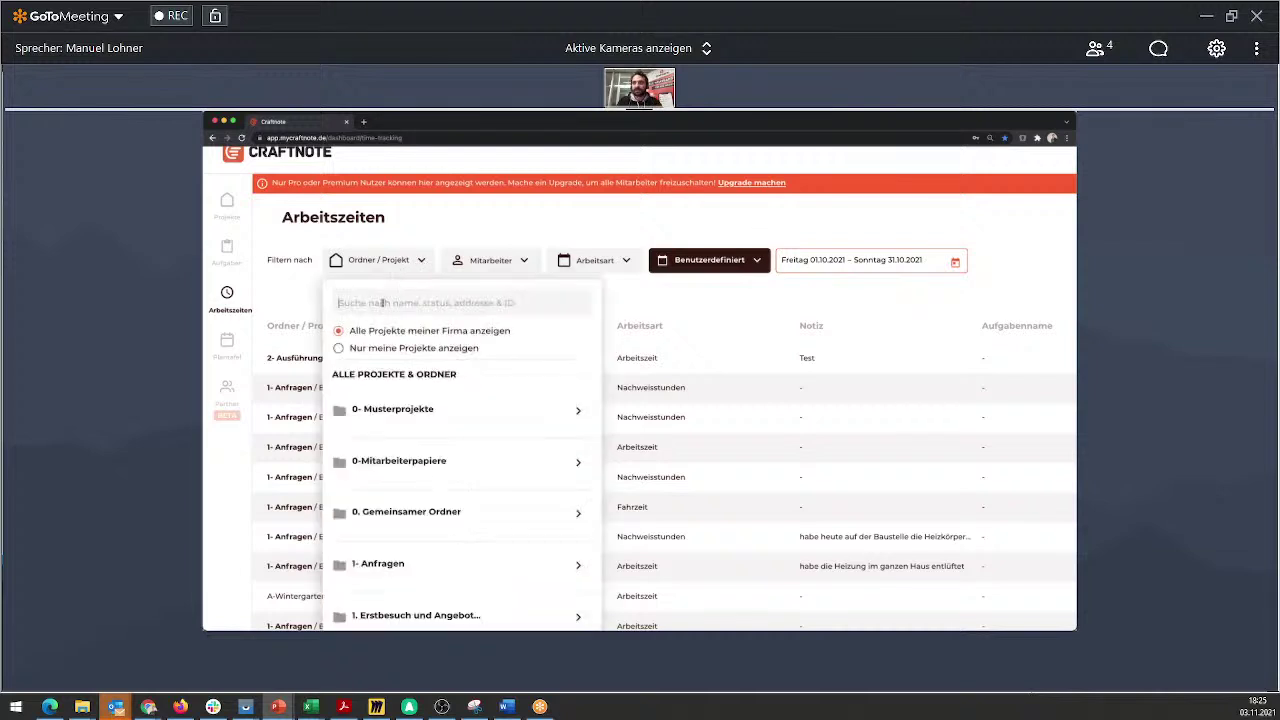
{"action": "left_click", "coordinate": [382, 302]}
{"action": "type", "text": "badsani"}
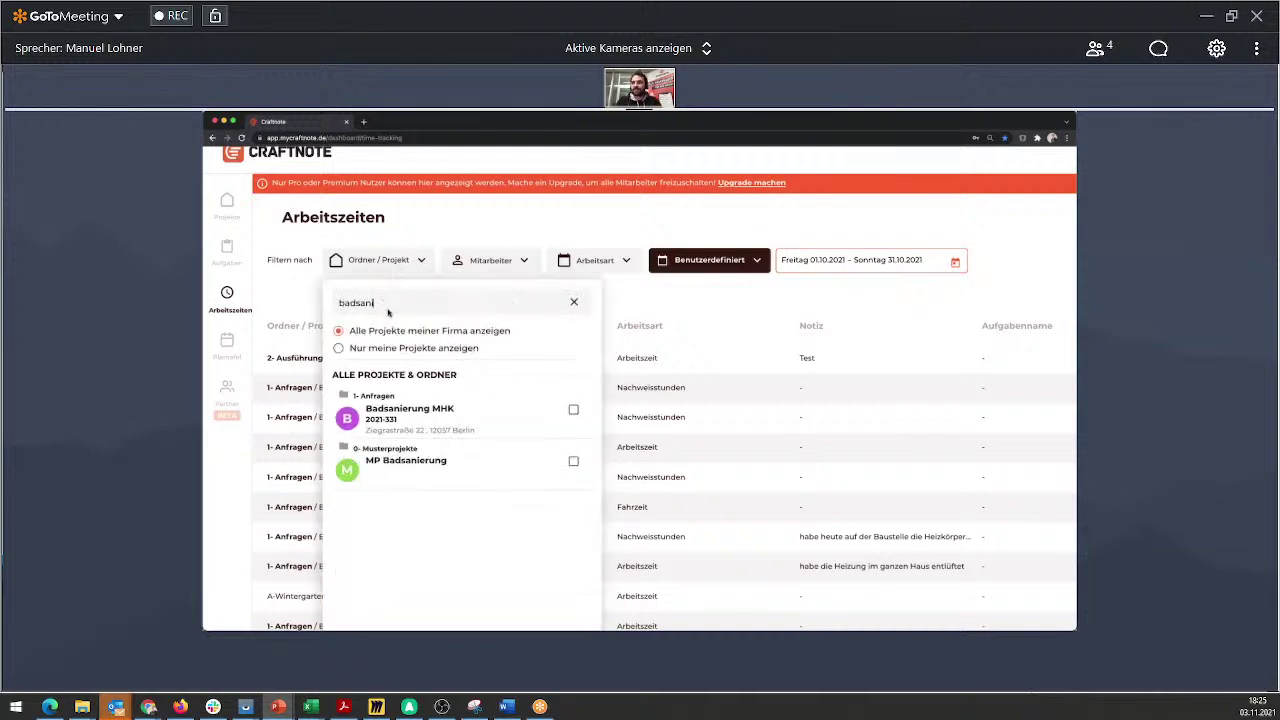
{"action": "left_click", "coordinate": [573, 410]}
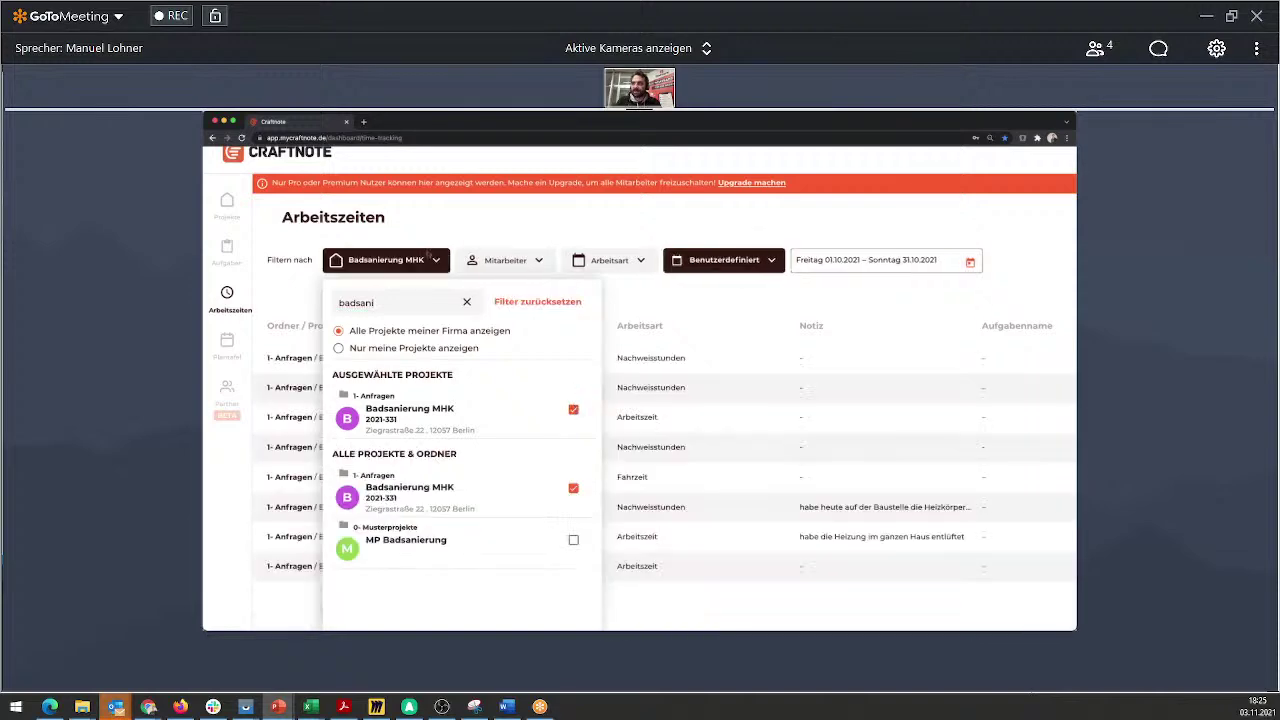
{"action": "left_click", "coordinate": [435, 259]}
{"action": "key", "text": "super+minus"}
{"action": "key", "text": "super+minus"}
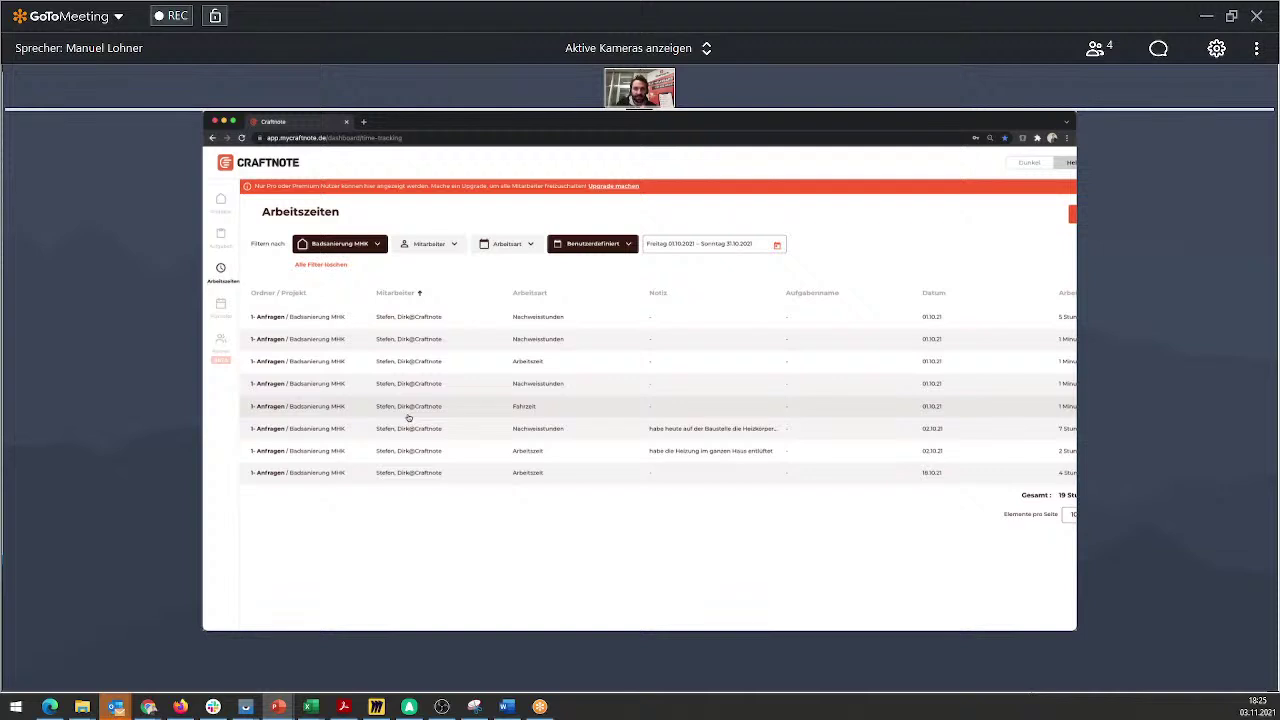
{"action": "key", "text": "super+minus"}
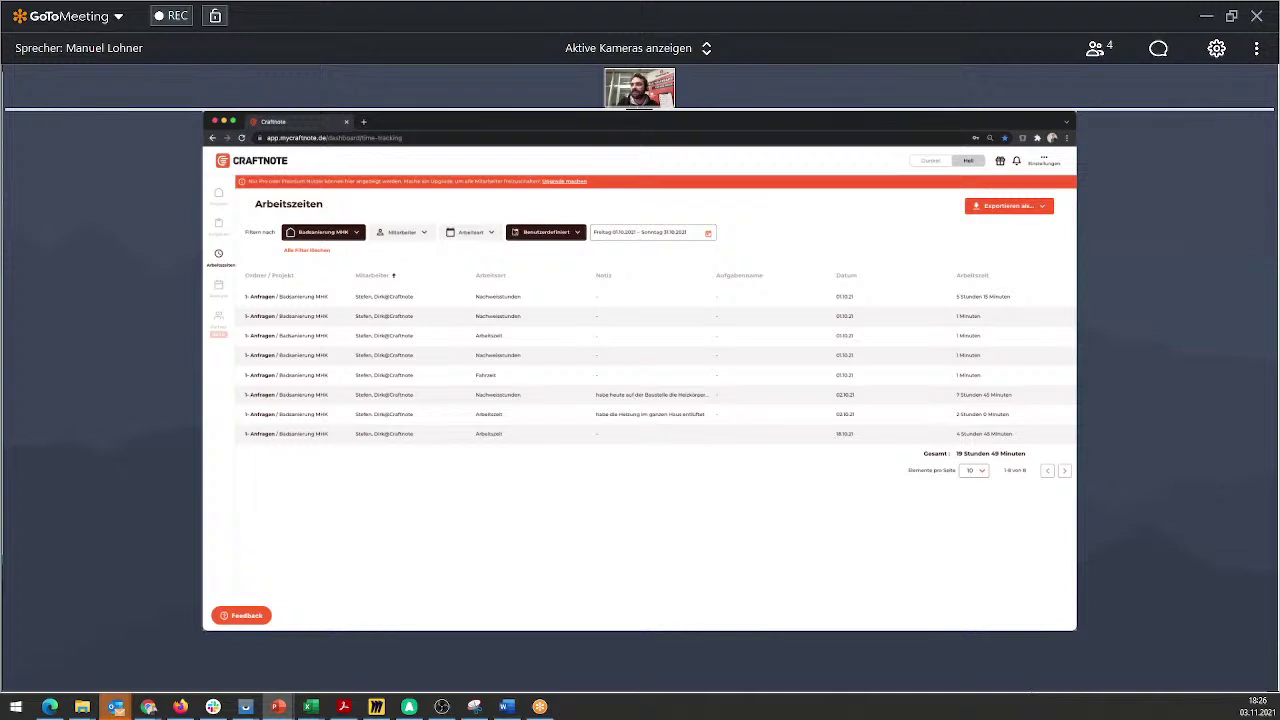
- Set the date filter to Alle Einträge for the Badsanierung MHK project and enlarge the page to examine its total working time
{"action": "left_click", "coordinate": [545, 232]}
{"action": "left_click", "coordinate": [553, 258]}
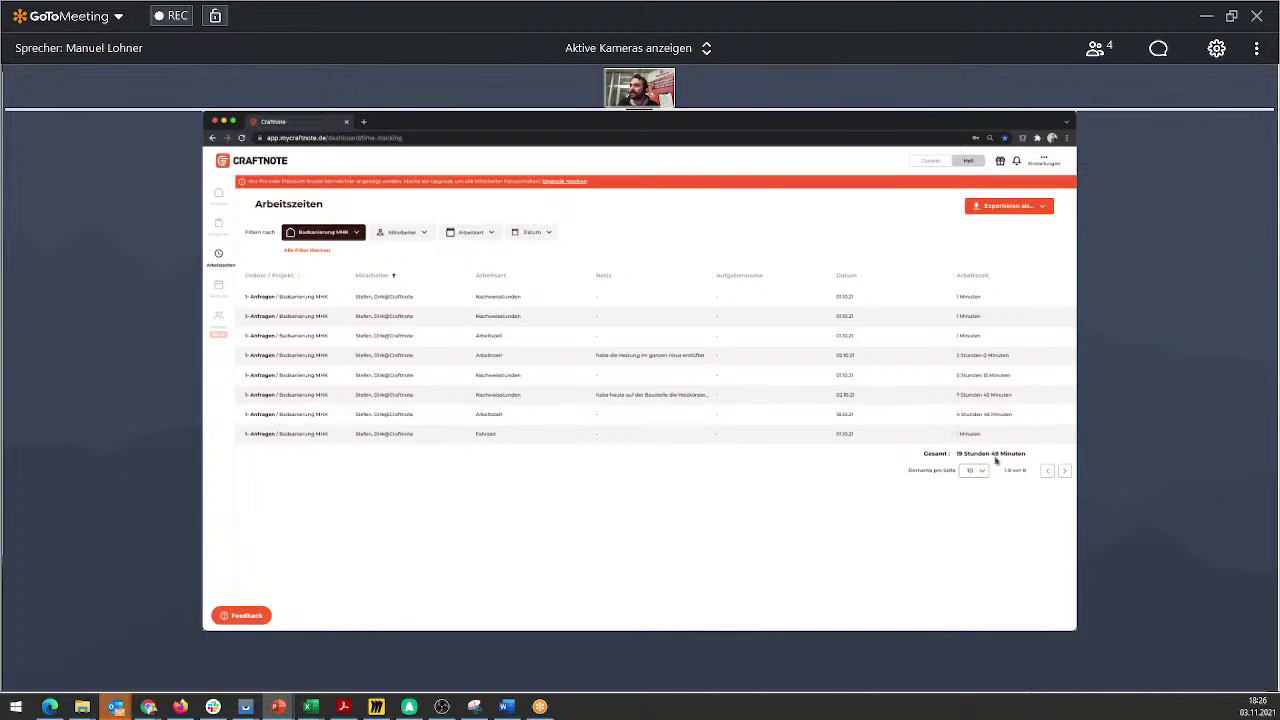
{"action": "scroll", "coordinate": [940, 445], "scroll_direction": "up", "scroll_amount": 4}
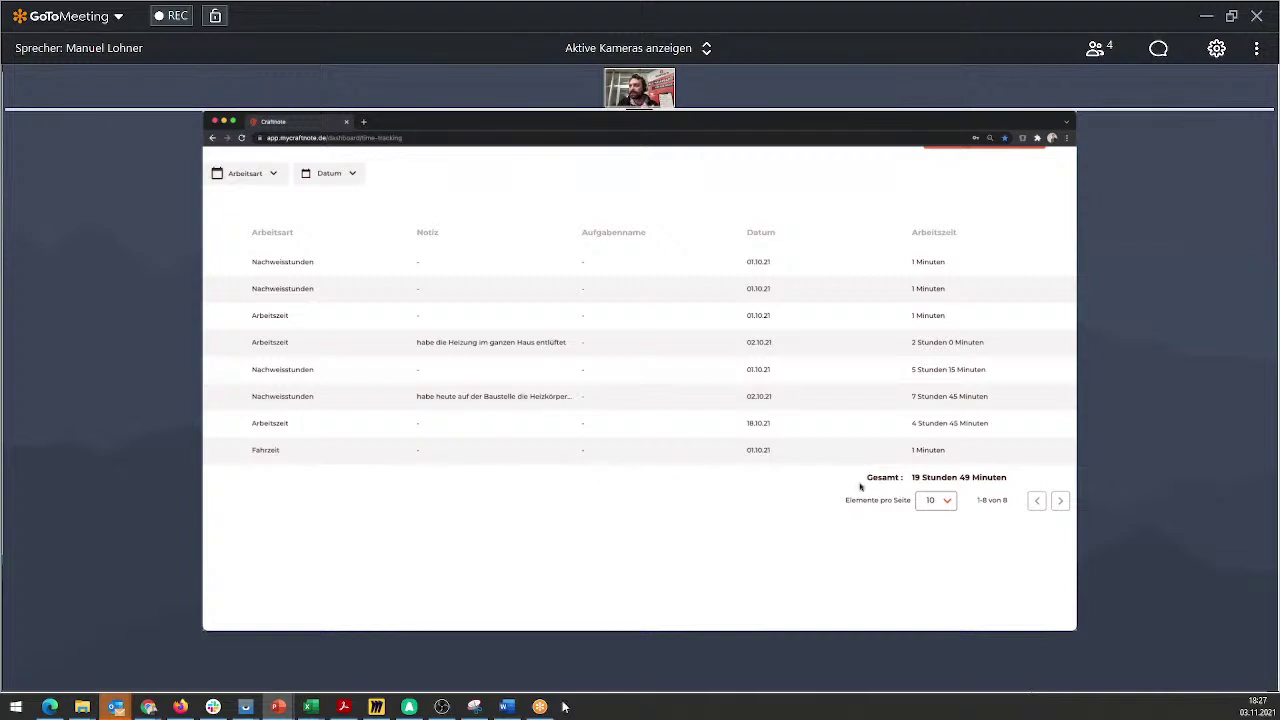
{"action": "mouse_move", "coordinate": [661, 468]}
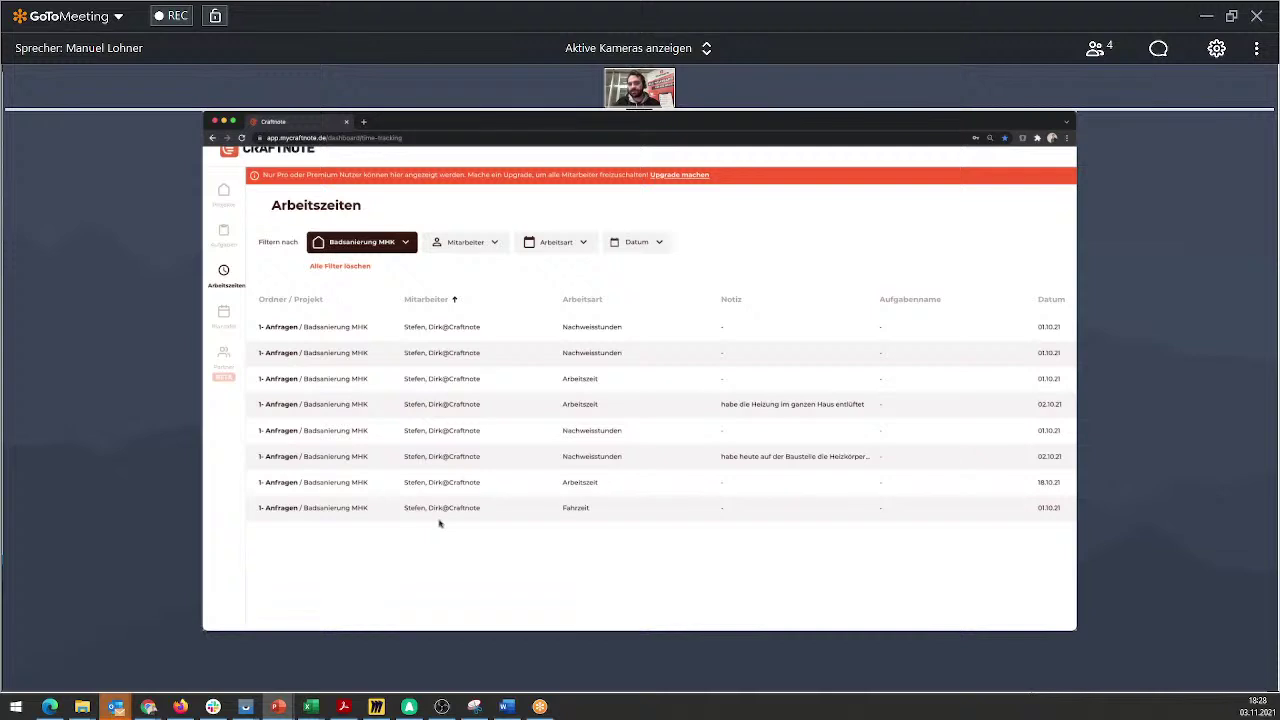
- Clear the search term in the project filter, reset the filter and close the list
{"action": "left_click", "coordinate": [385, 247]}
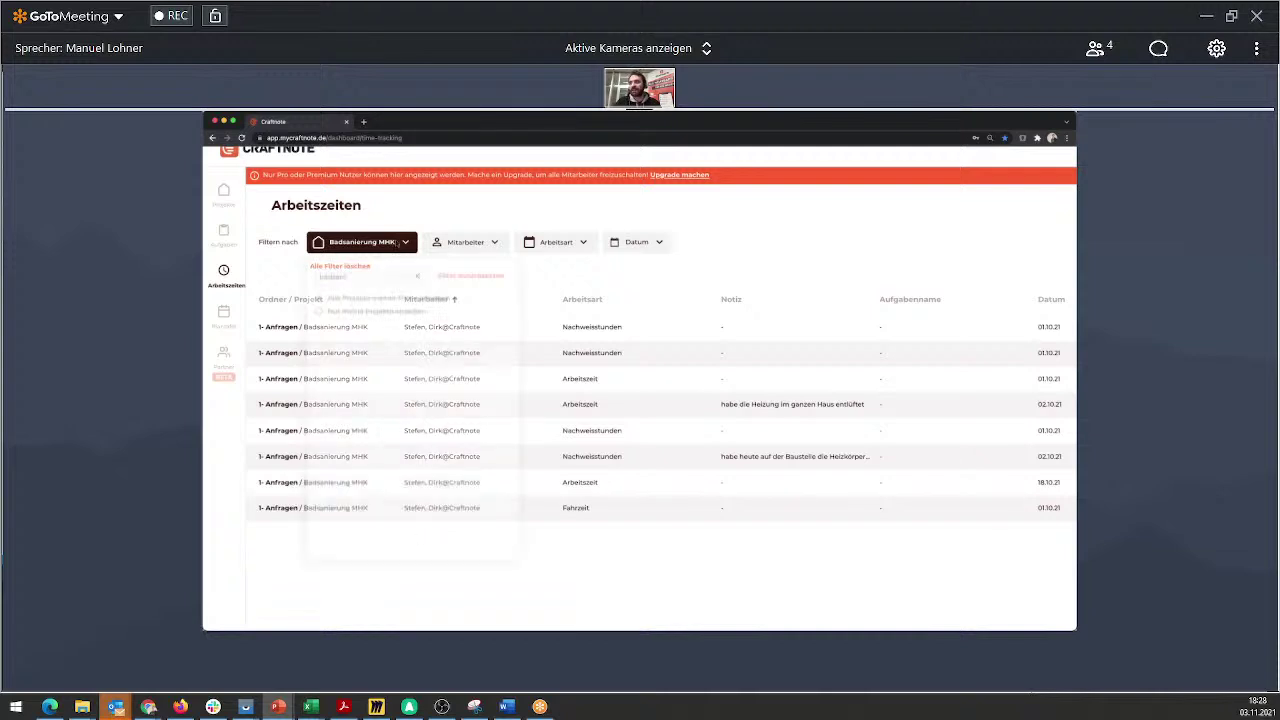
{"action": "left_click", "coordinate": [432, 278]}
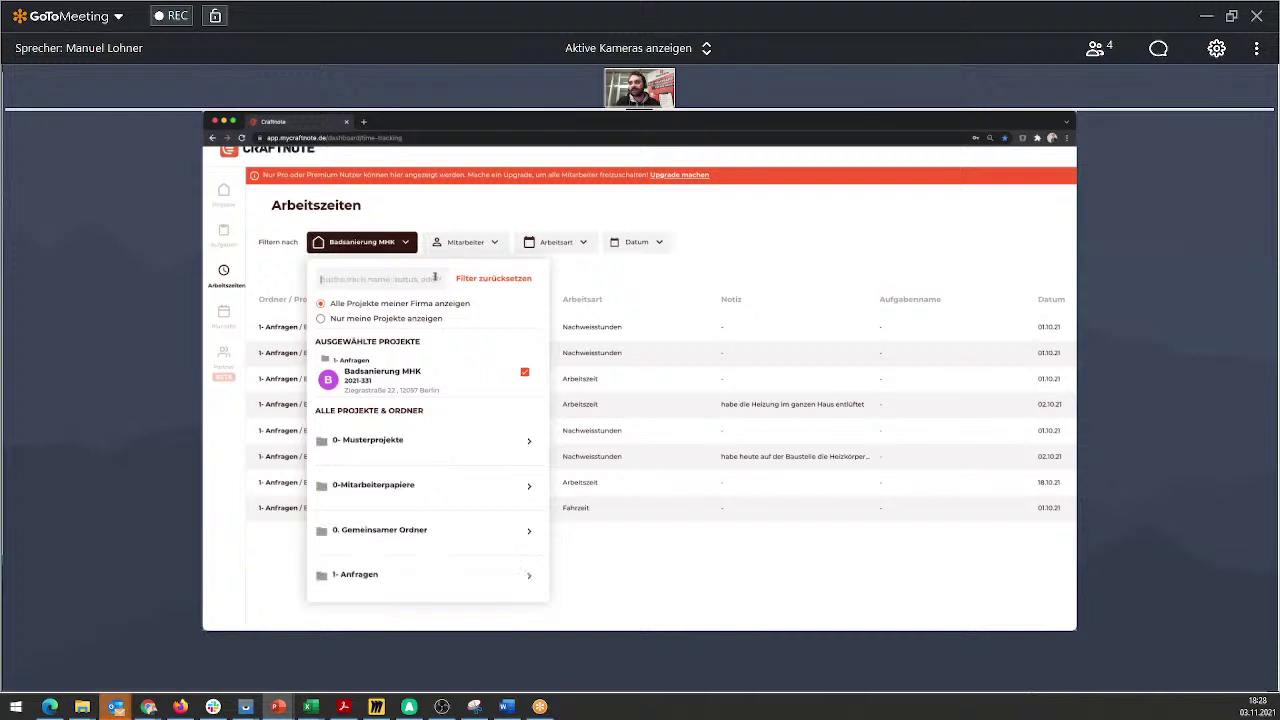
{"action": "left_click", "coordinate": [482, 279]}
{"action": "left_click", "coordinate": [395, 225]}
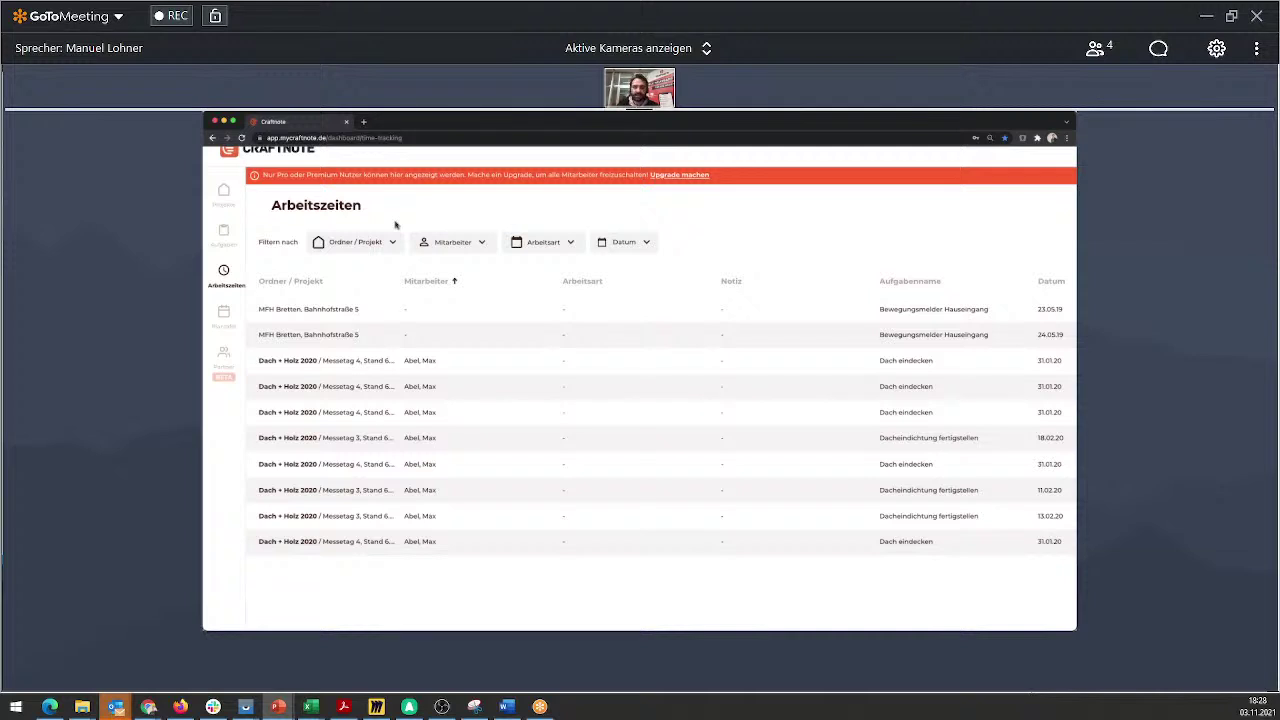
- Filter the working times by the first employee in the list, sort the entries by ascending date, and view the total time
{"action": "left_click", "coordinate": [490, 238]}
{"action": "left_click", "coordinate": [447, 310]}
{"action": "left_click", "coordinate": [494, 229]}
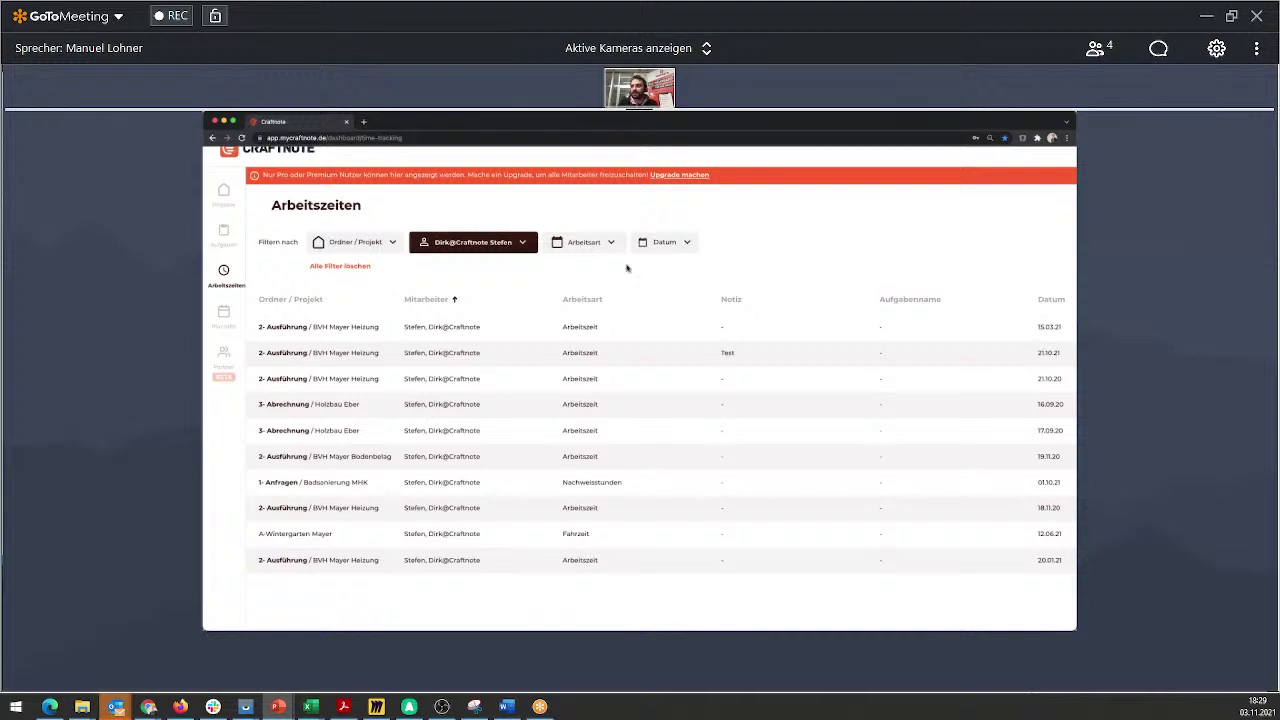
{"action": "scroll", "coordinate": [968, 302], "scroll_direction": "right", "scroll_amount": 2}
{"action": "left_click", "coordinate": [968, 300]}
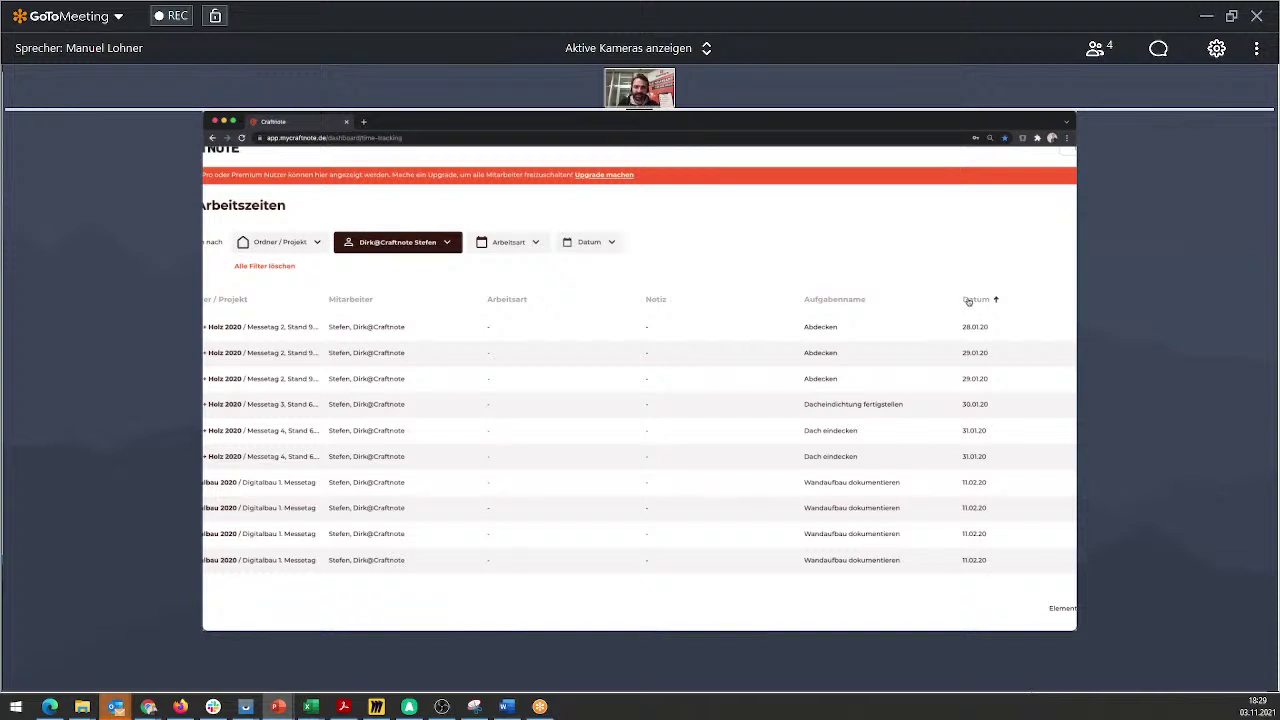
{"action": "scroll", "coordinate": [880, 340], "scroll_direction": "right", "scroll_amount": 5}
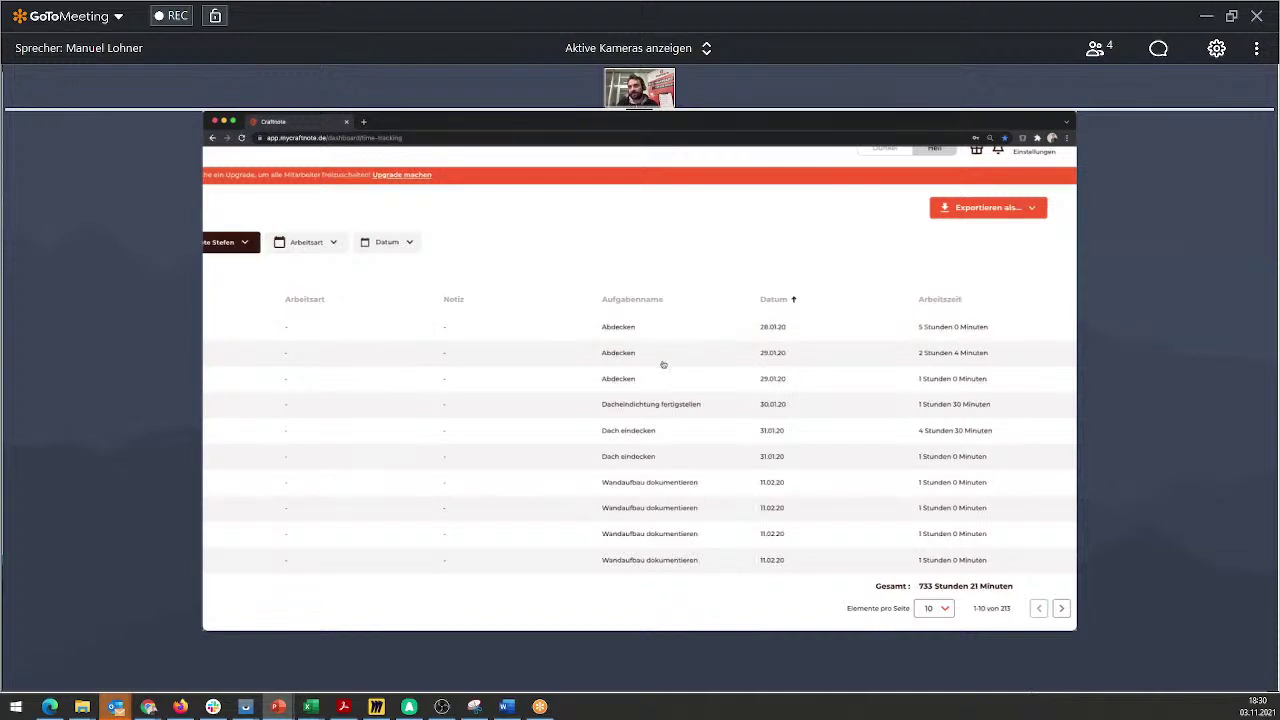
- Deselect the employee in the employee filter and close the list so entries from everyone are shown again
{"action": "scroll", "coordinate": [660, 363], "scroll_direction": "left", "scroll_amount": 5}
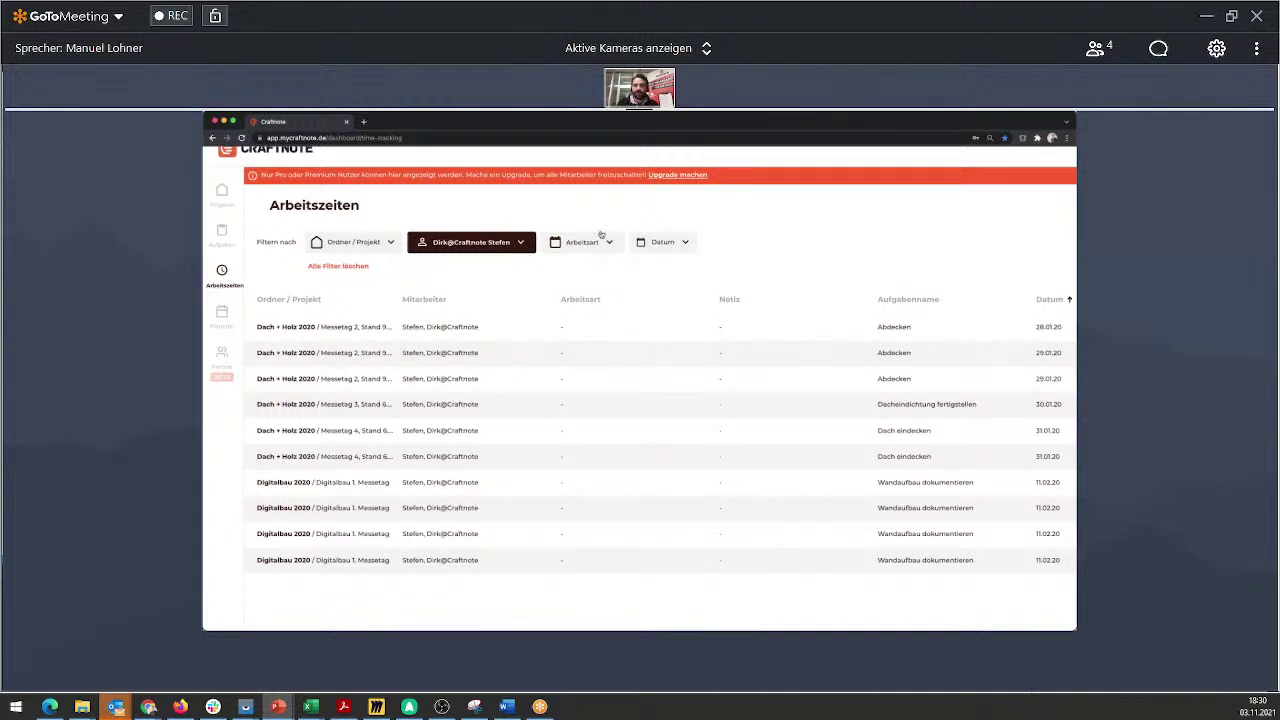
{"action": "left_click", "coordinate": [515, 245]}
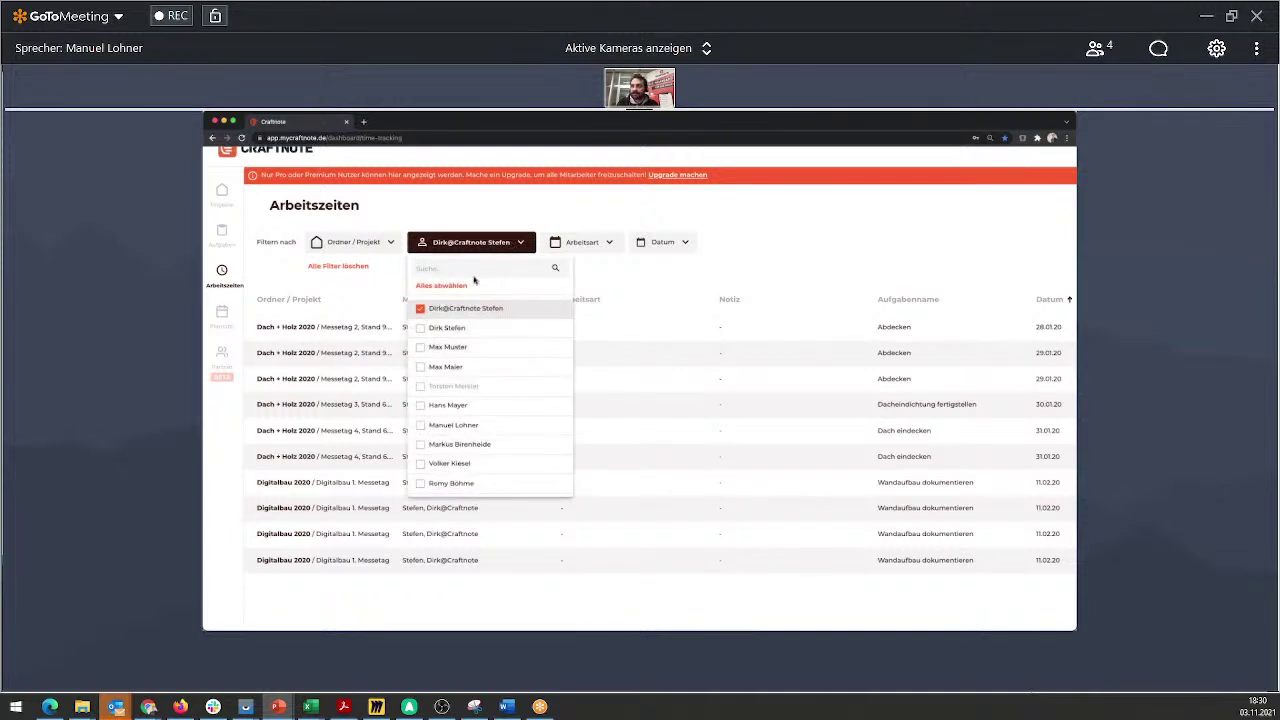
{"action": "left_click", "coordinate": [452, 311]}
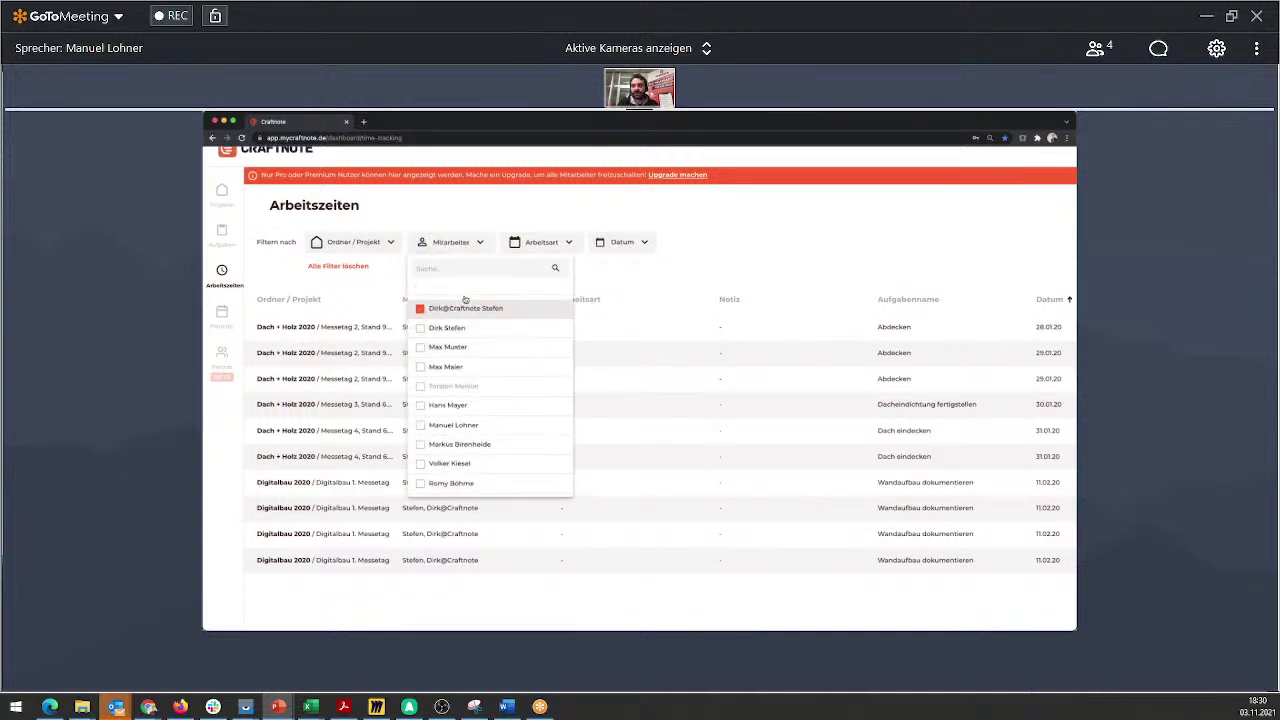
{"action": "left_click", "coordinate": [480, 211]}
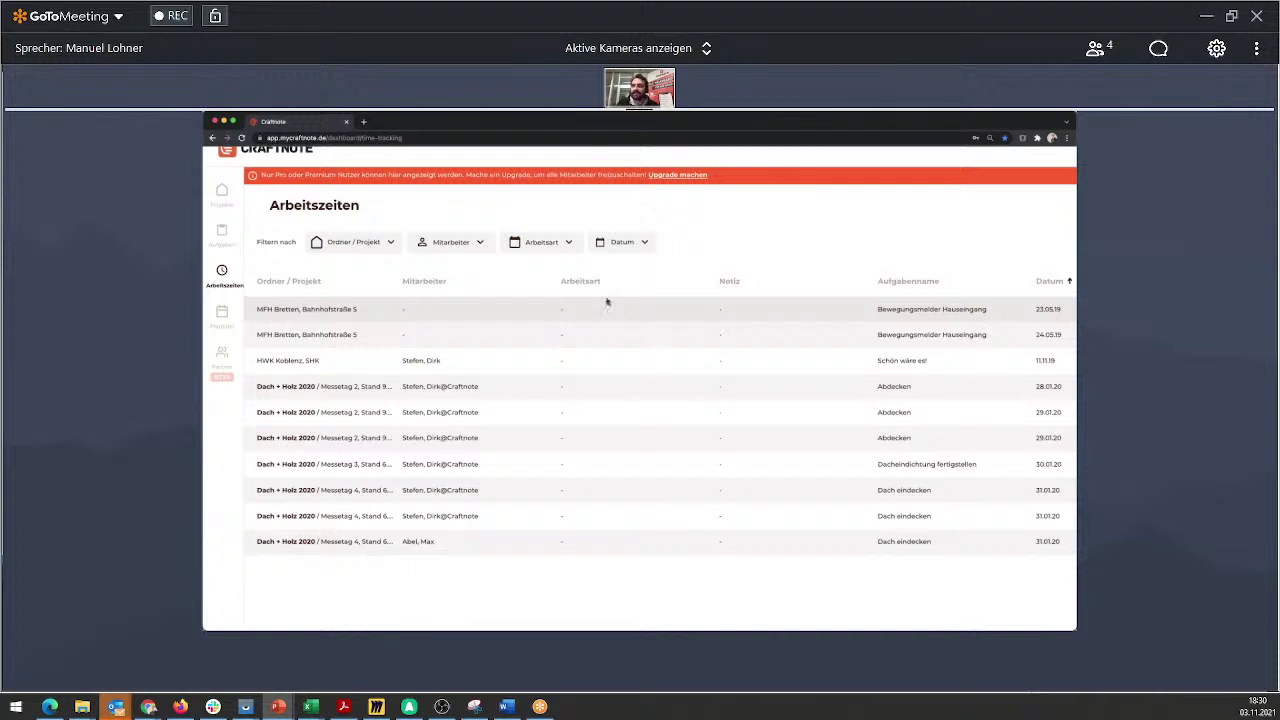
- Set the date filter to Letzte Woche and look through all columns of the matching entries
{"action": "left_click", "coordinate": [645, 243]}
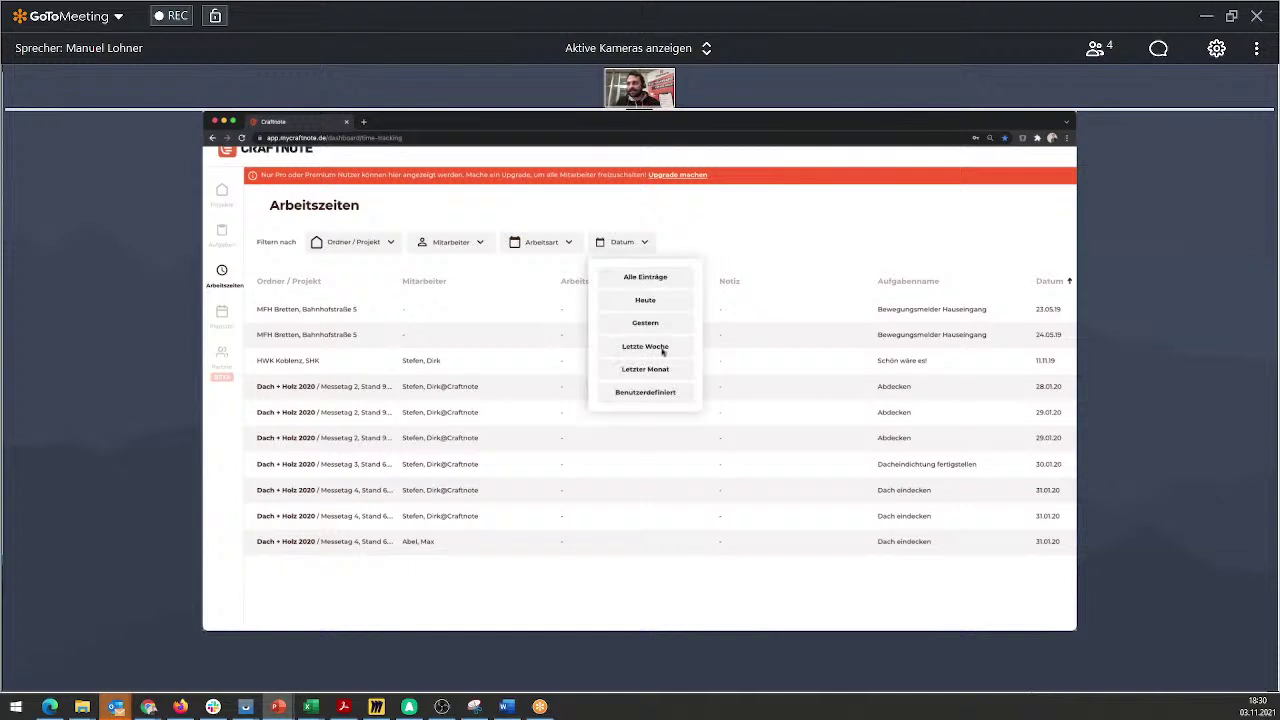
{"action": "left_click", "coordinate": [645, 346]}
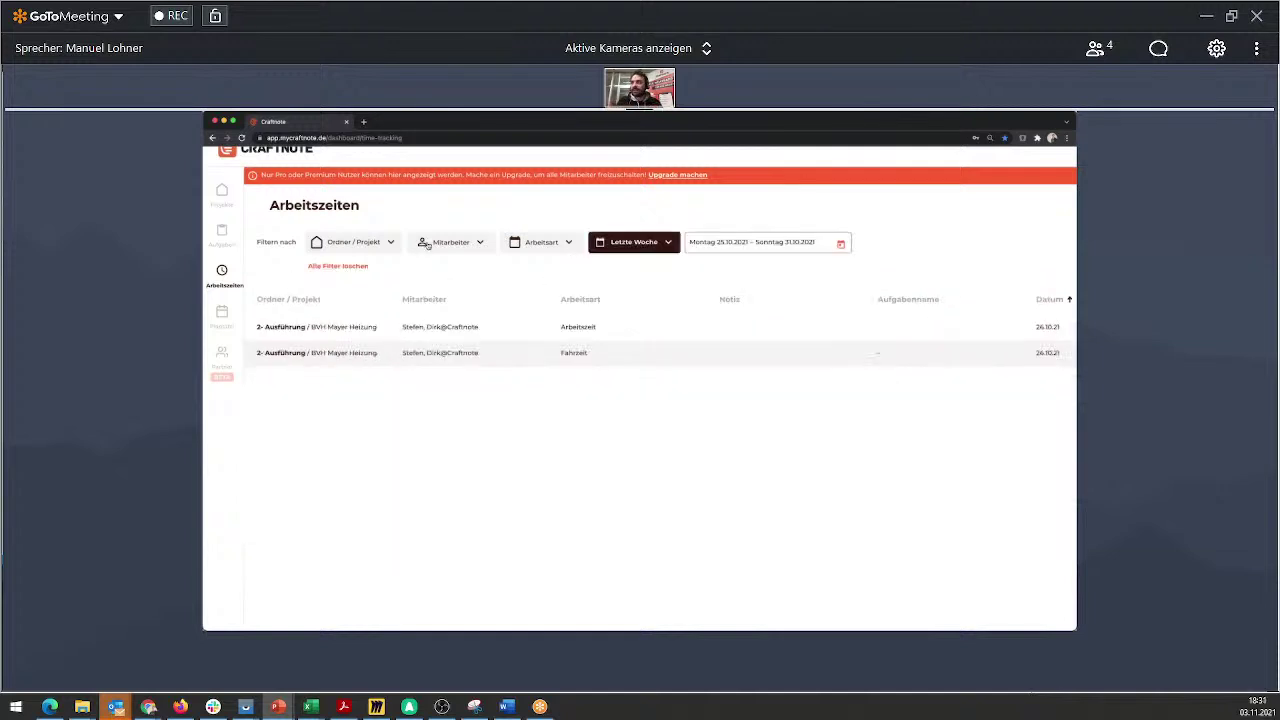
{"action": "scroll", "coordinate": [534, 294], "scroll_direction": "right", "scroll_amount": 3}
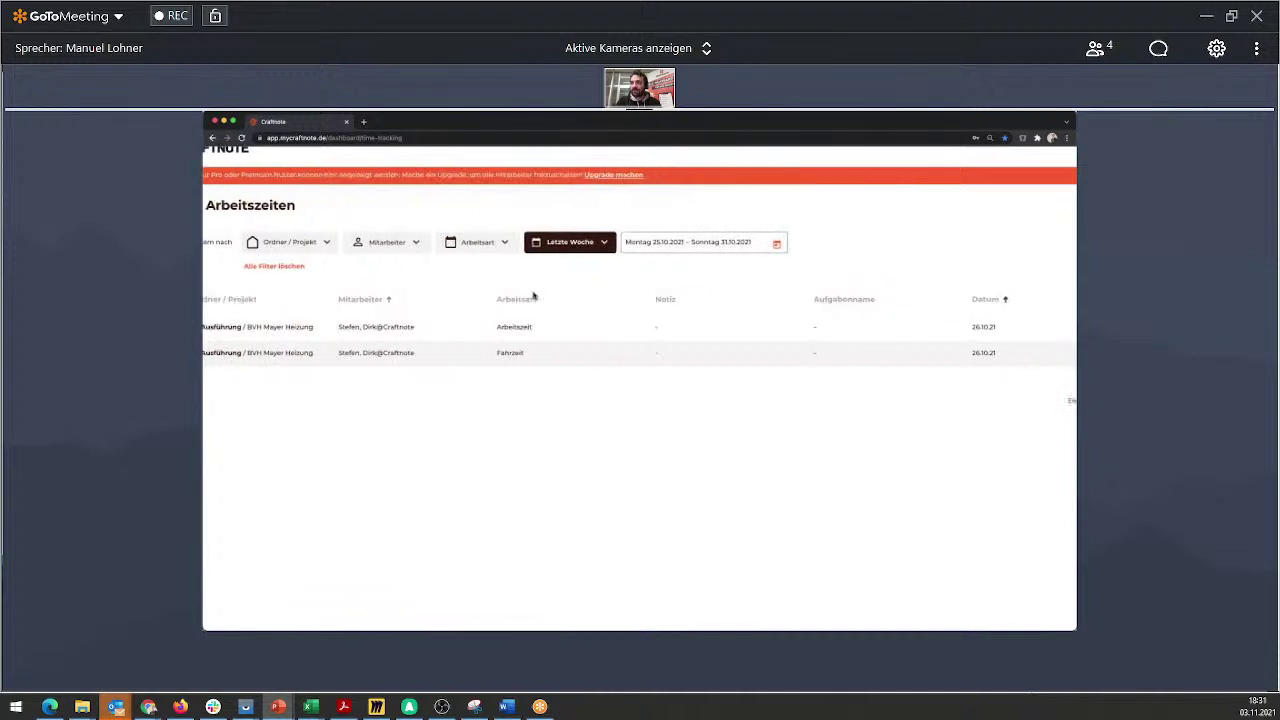
{"action": "scroll", "coordinate": [606, 310], "scroll_direction": "left", "scroll_amount": 3}
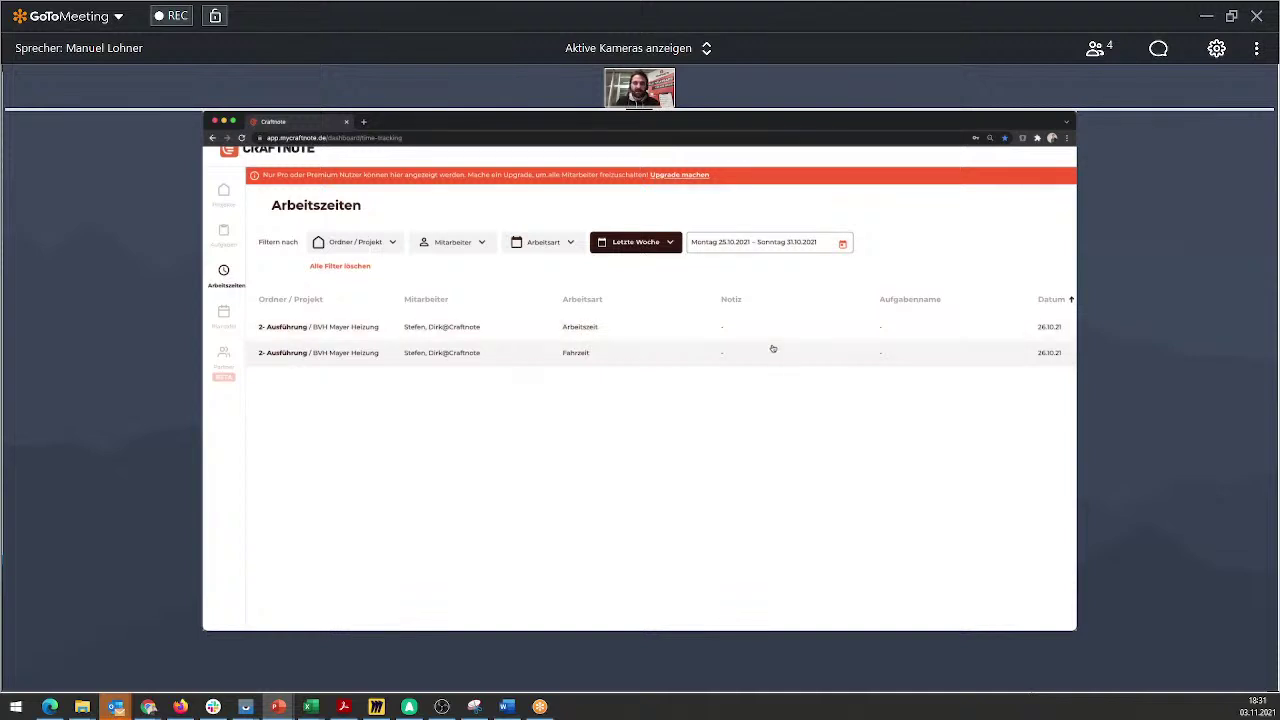
{"action": "scroll", "coordinate": [772, 348], "scroll_direction": "right", "scroll_amount": 6}
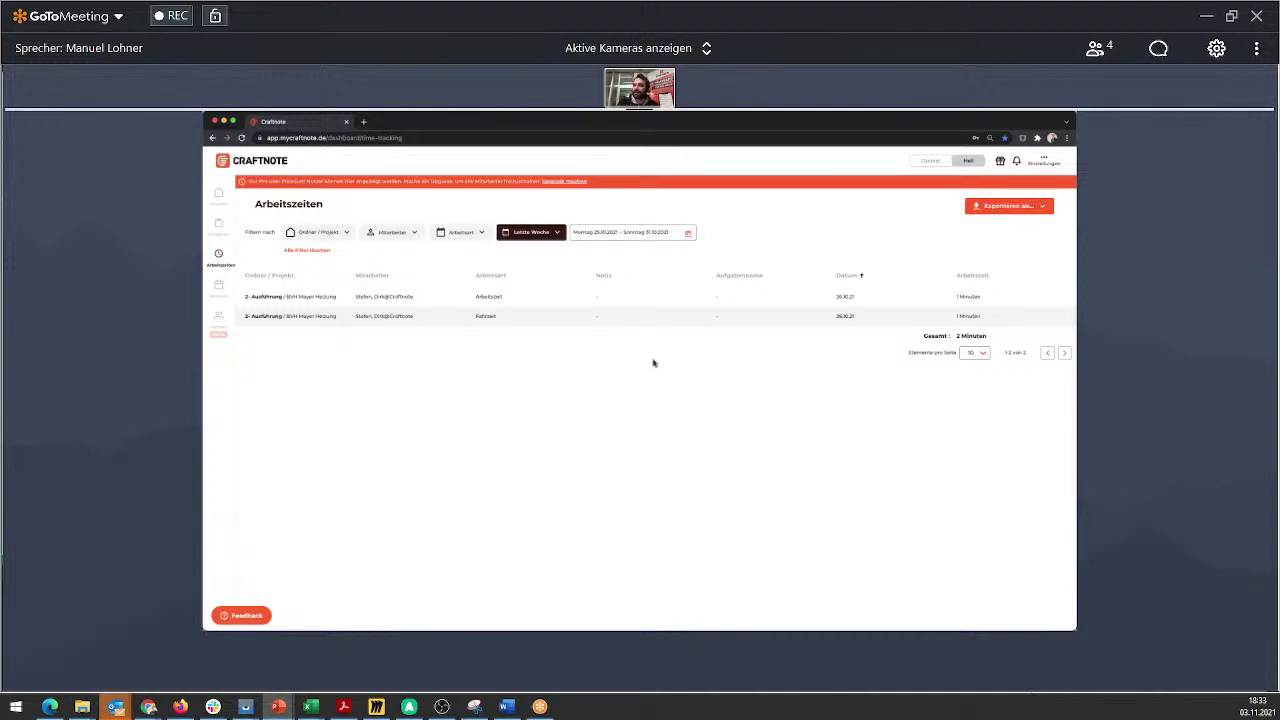
- Set the date filter to Letzter Monat and export the working times as an XLSX file and as a CSV file
{"action": "left_click", "coordinate": [542, 232]}
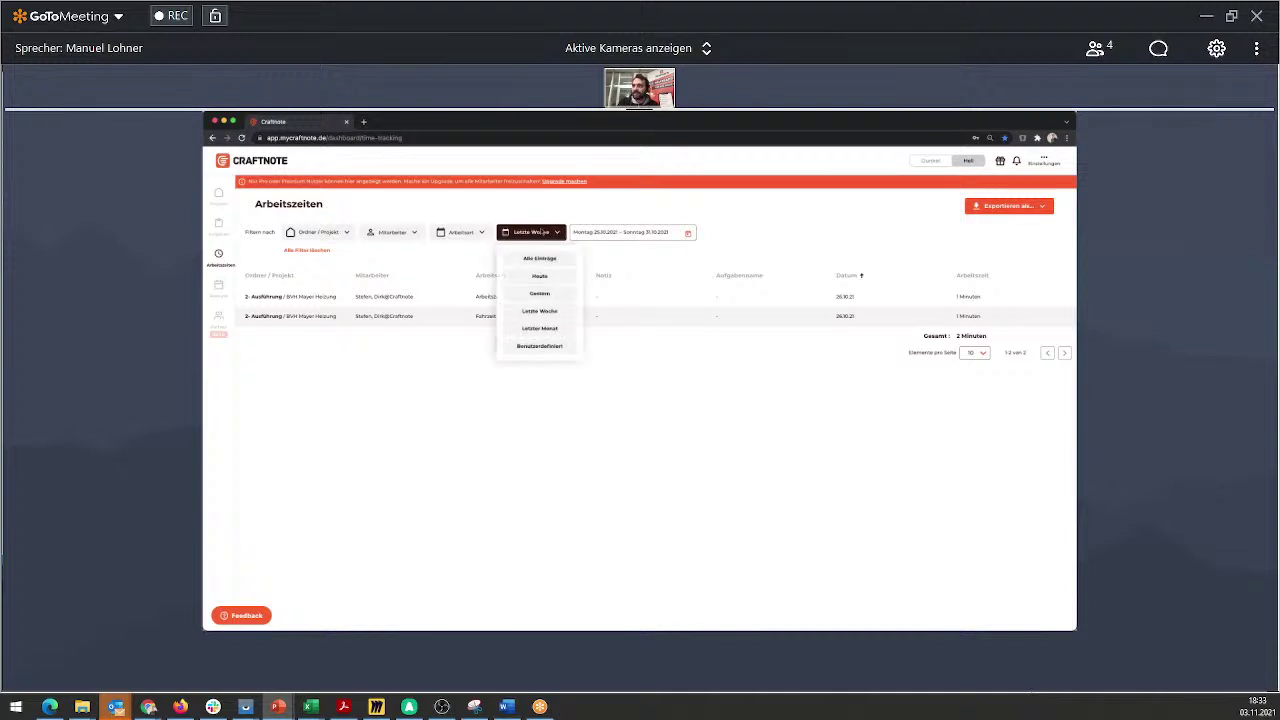
{"action": "left_click", "coordinate": [539, 328]}
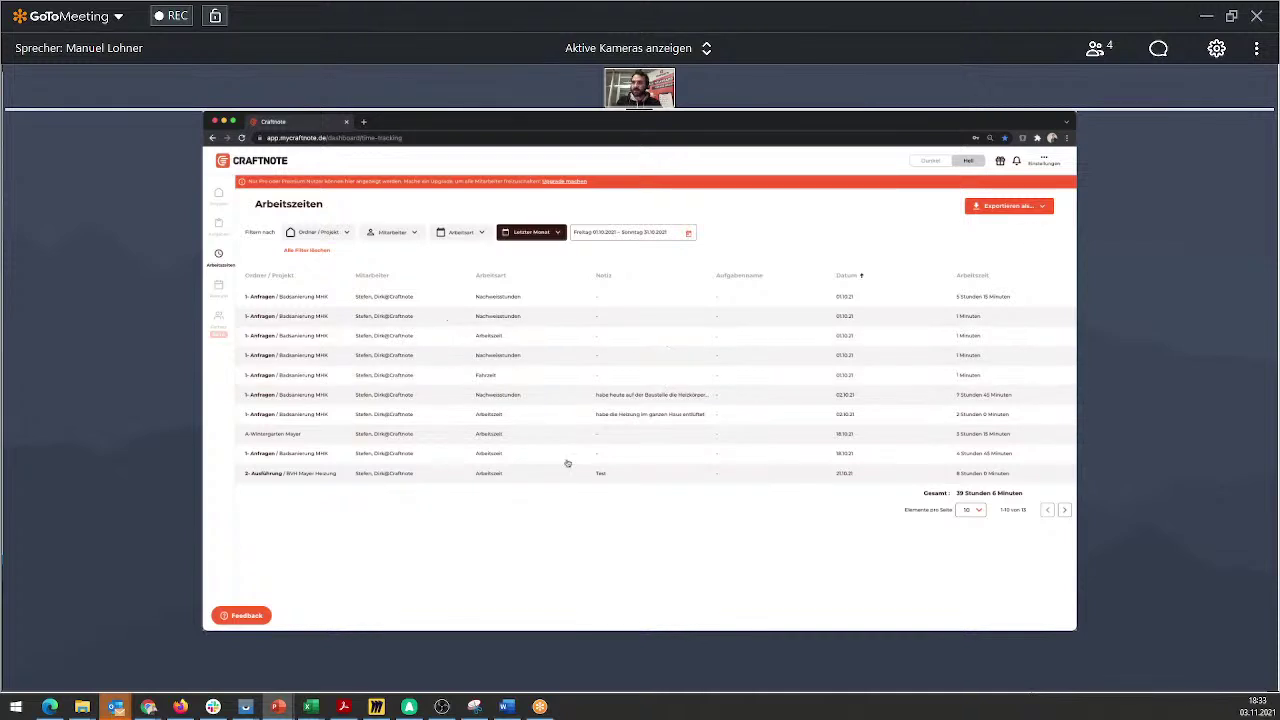
{"action": "left_click", "coordinate": [1010, 206]}
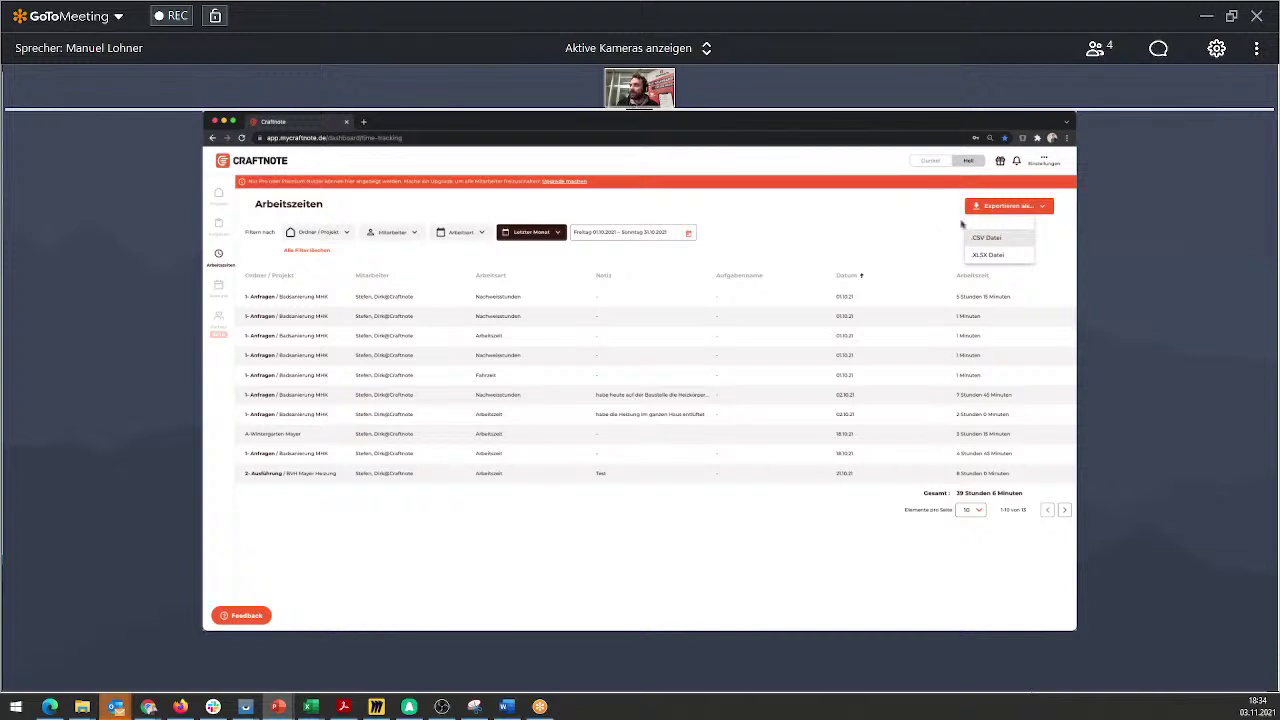
{"action": "left_click", "coordinate": [1006, 259]}
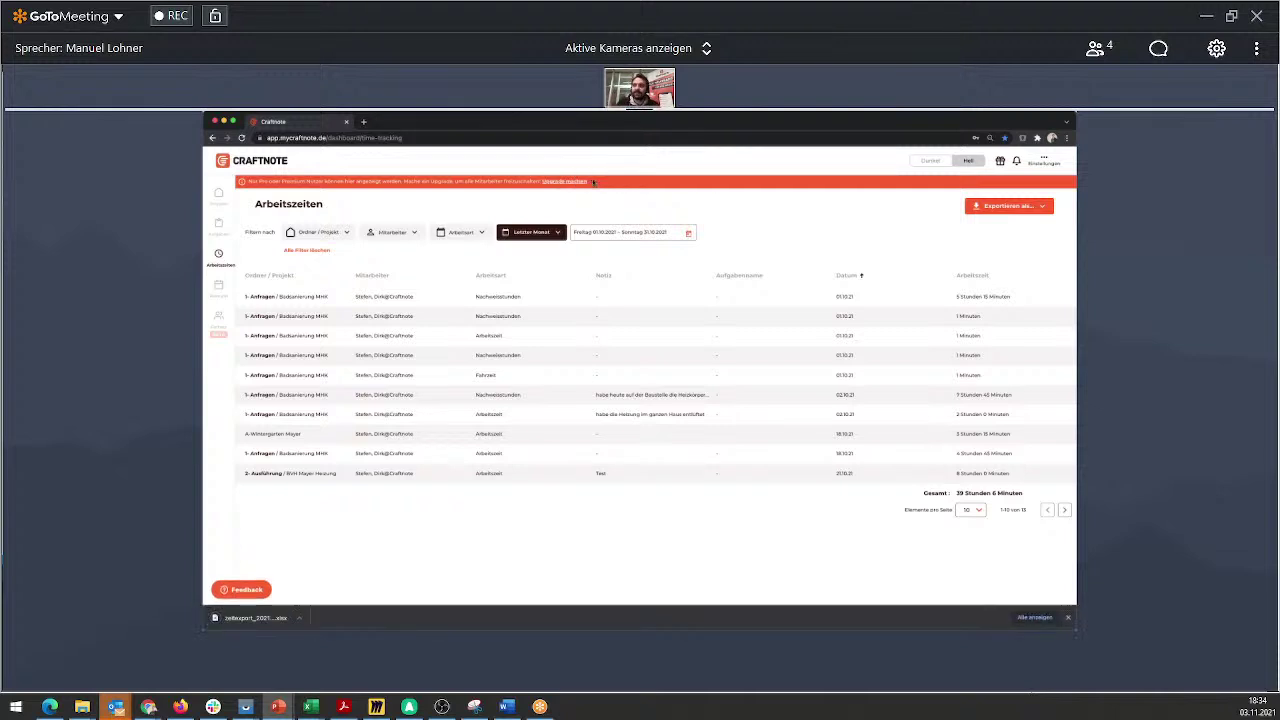
{"action": "left_click", "coordinate": [1046, 209]}
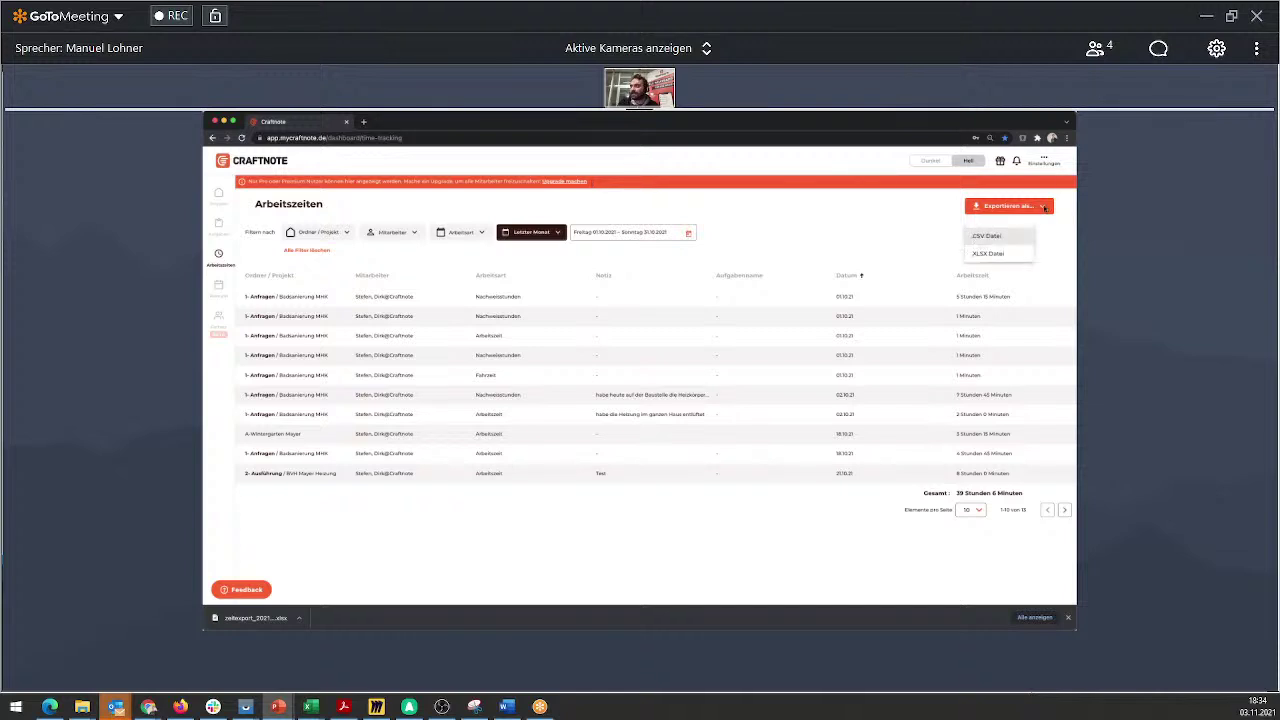
{"action": "left_click", "coordinate": [1005, 242]}
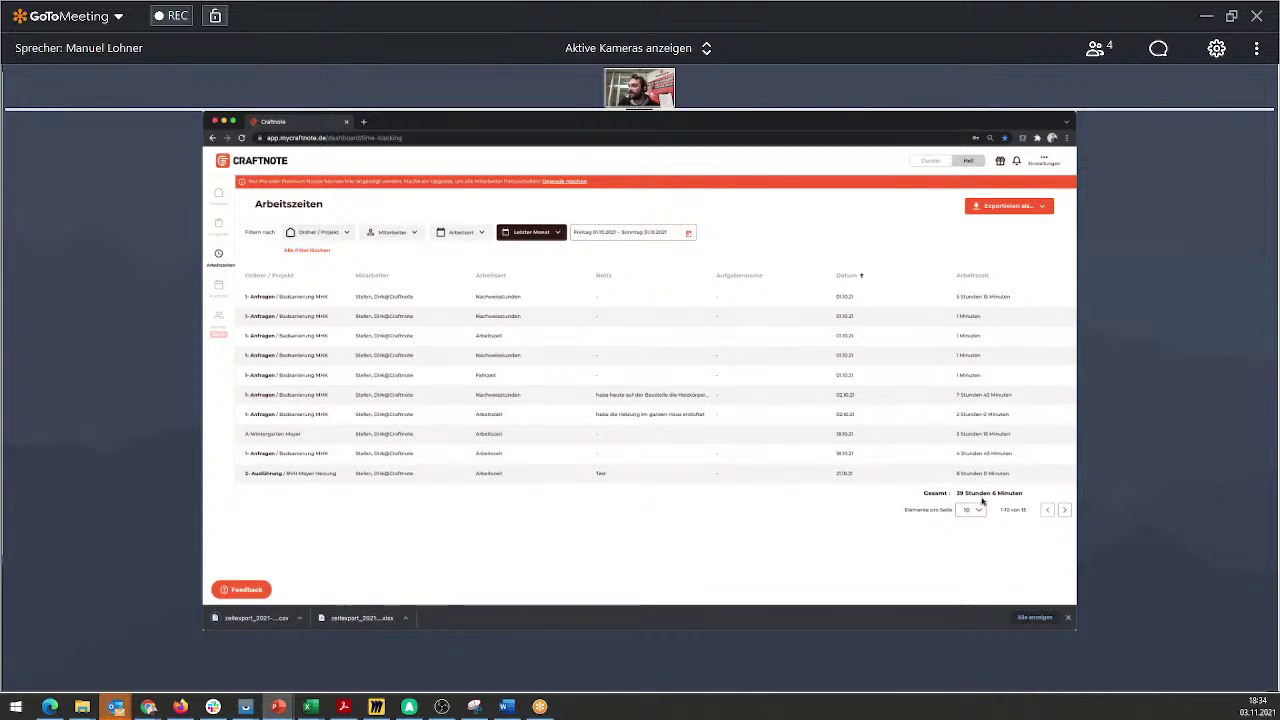
- Set the date filter back to Alle Einträge and export the complete list of working times as an XLSX file
{"action": "left_click", "coordinate": [554, 234]}
{"action": "left_click", "coordinate": [545, 257]}
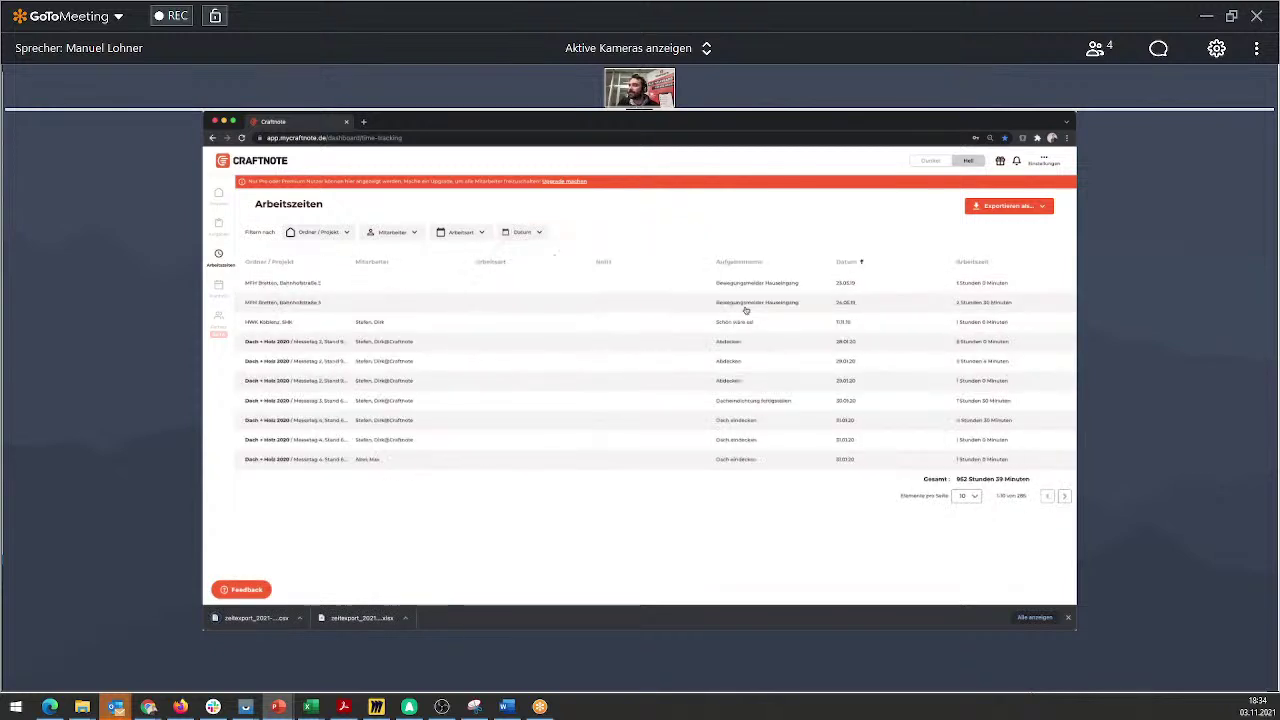
{"action": "left_click", "coordinate": [1034, 214]}
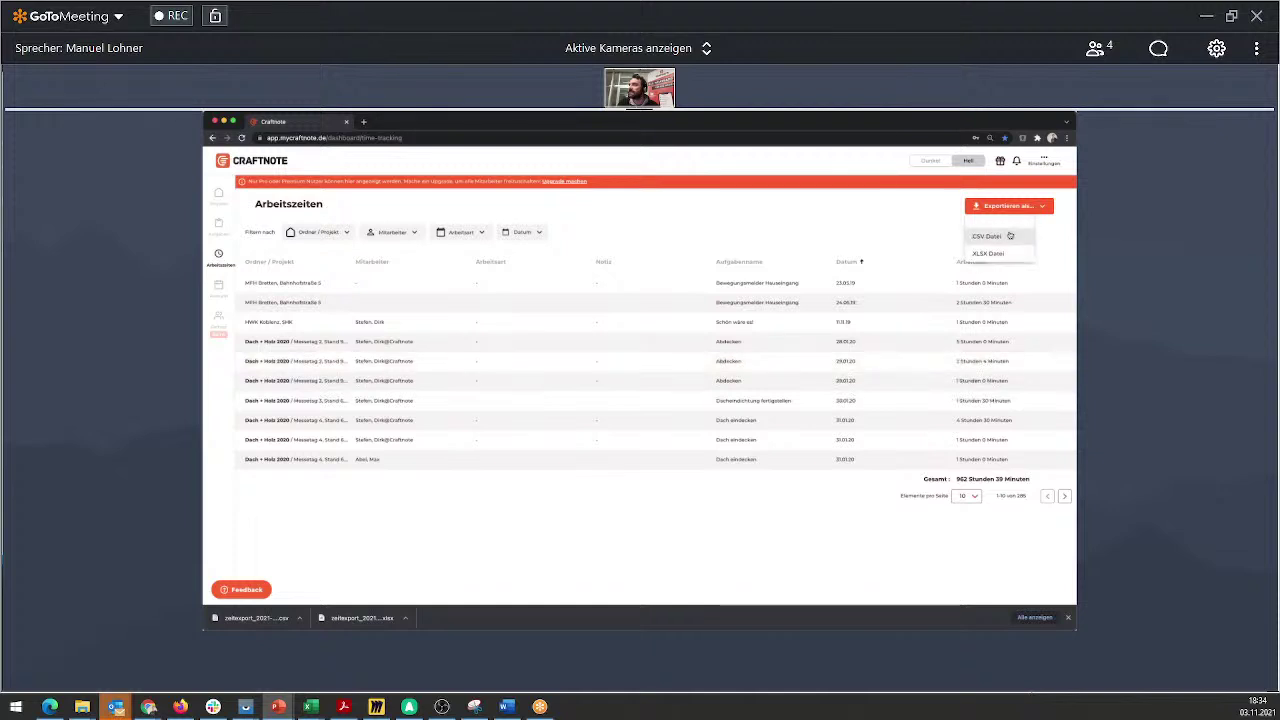
{"action": "left_click", "coordinate": [997, 254]}
- Examine the exported zeitexport_2021-11-03 spreadsheet, from project name and work type to start and end times, breaks, net working time and notes
{"action": "left_click", "coordinate": [703, 175]}
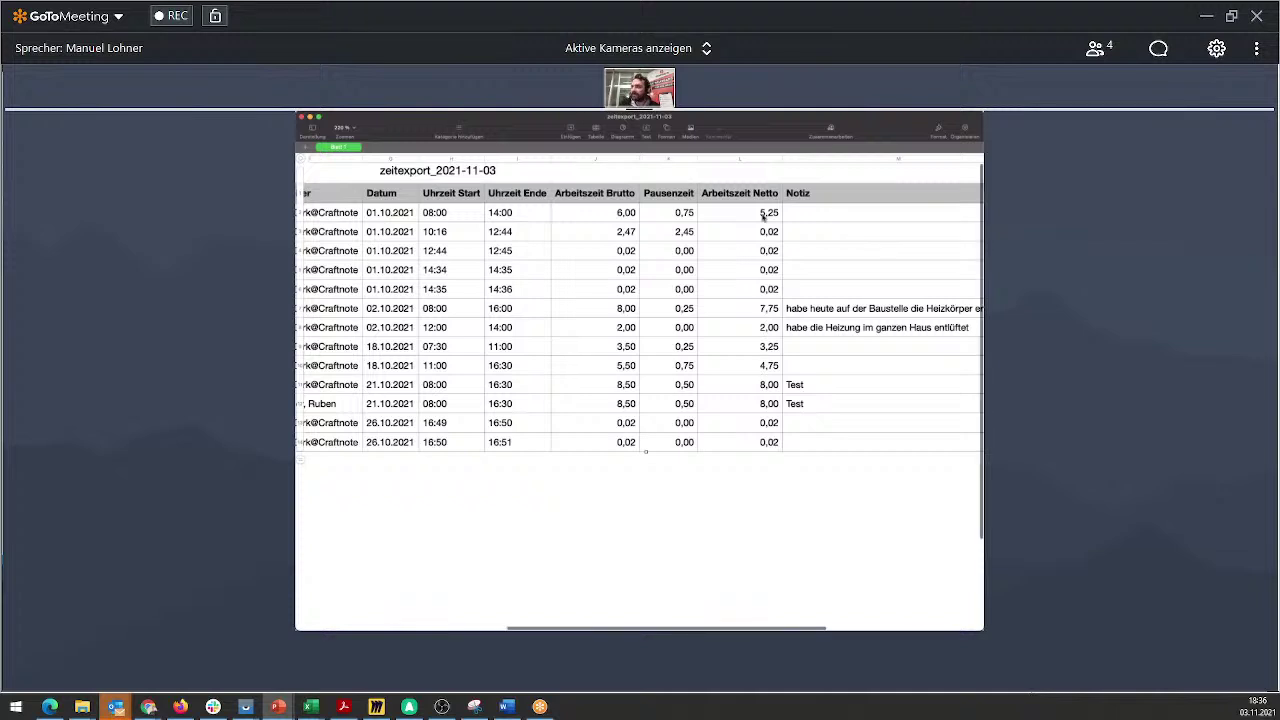
{"action": "scroll", "coordinate": [763, 215], "scroll_direction": "down", "scroll_amount": 3}
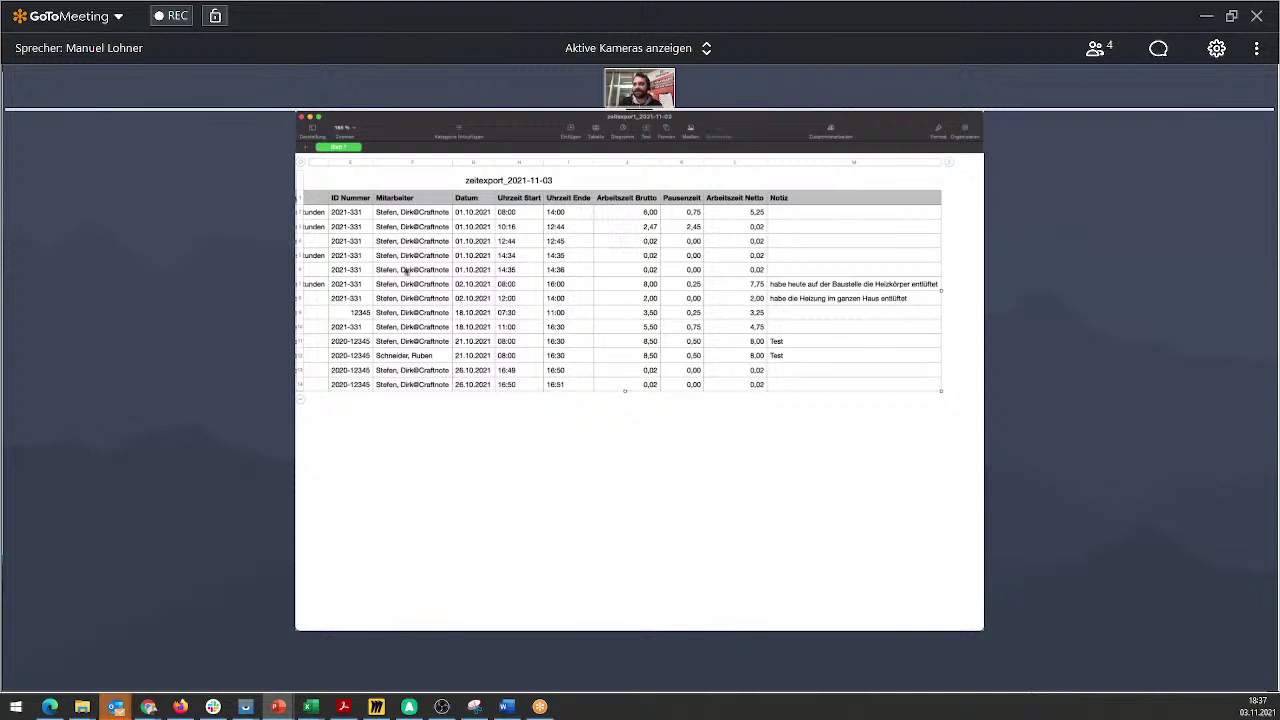
{"action": "scroll", "coordinate": [390, 298], "scroll_direction": "left", "scroll_amount": 3}
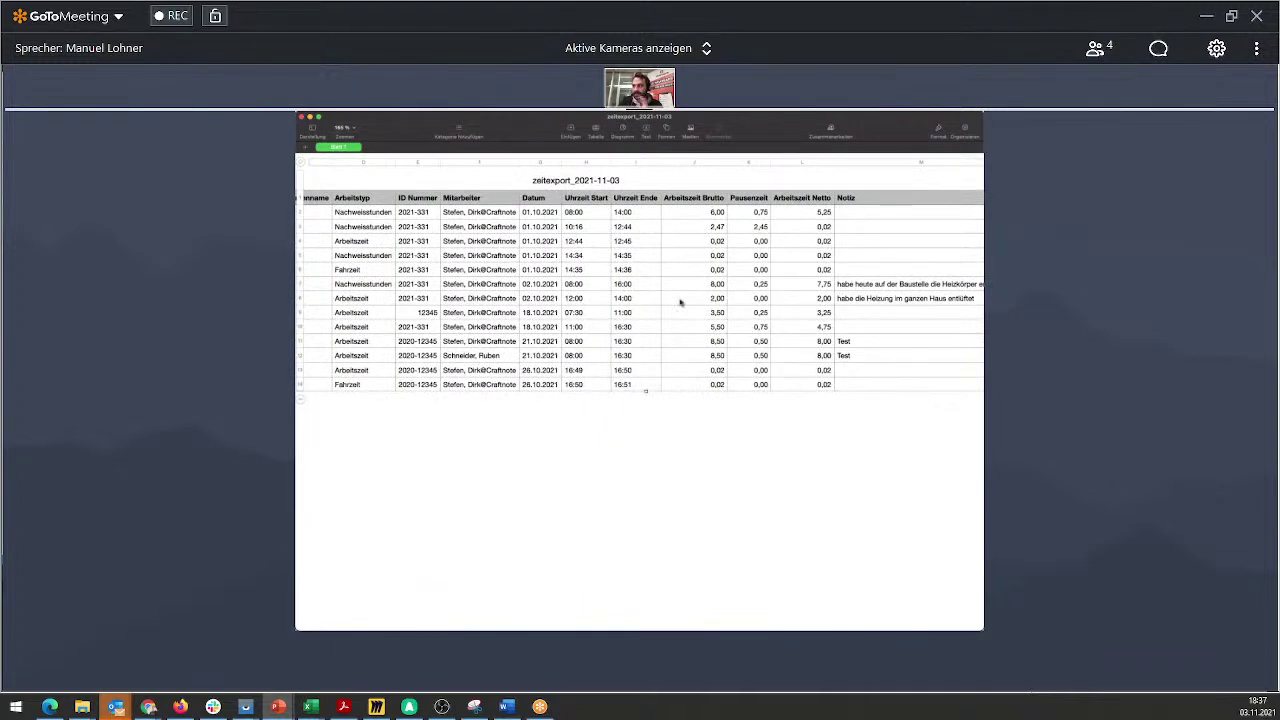
{"action": "scroll", "coordinate": [560, 294], "scroll_direction": "left", "scroll_amount": 5}
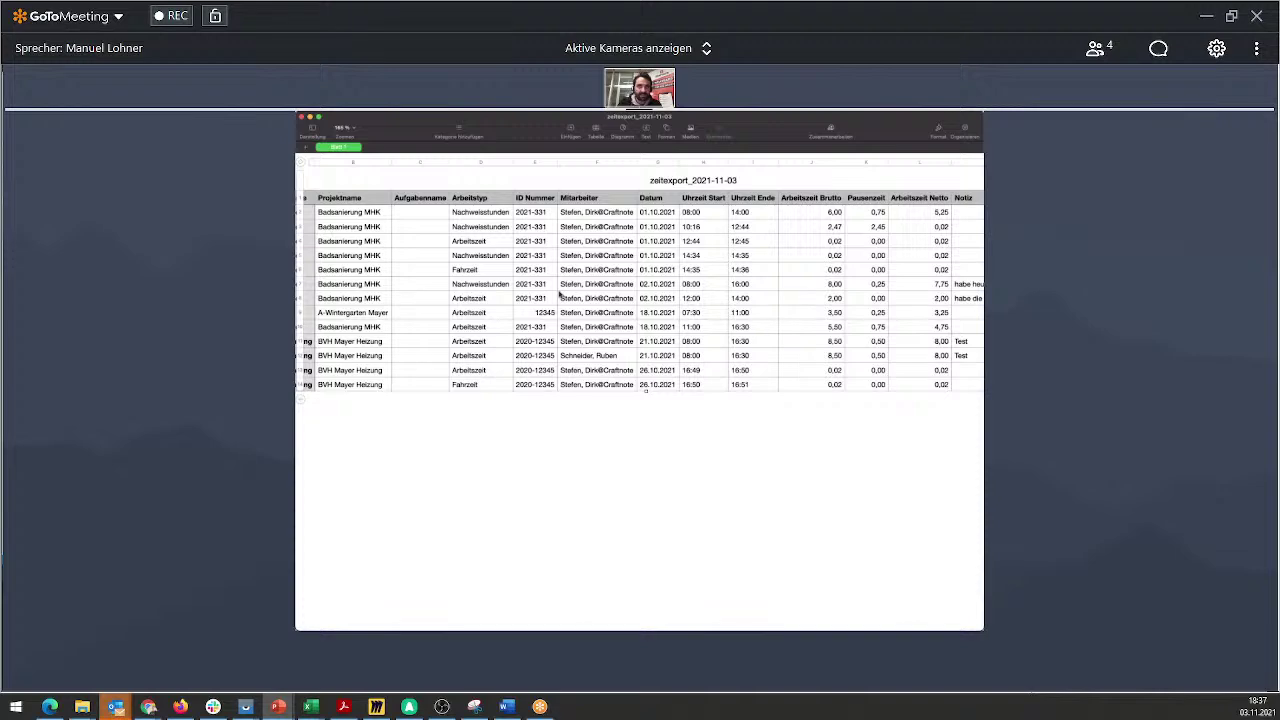
{"action": "scroll", "coordinate": [613, 262], "scroll_direction": "up", "scroll_amount": 5}
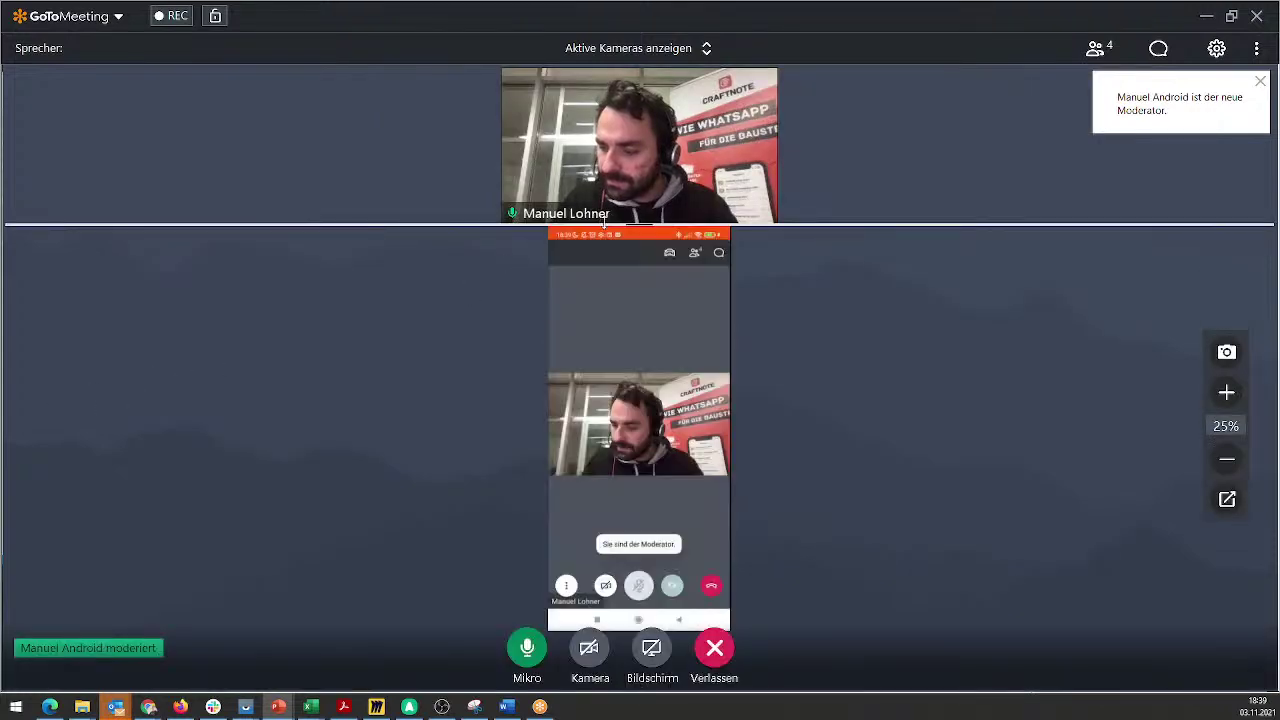
- Shrink the camera strip in GoToMeeting to give the shared phone screen more room
{"action": "left_click_drag", "start_coordinate": [643, 226], "coordinate": [624, 108]}
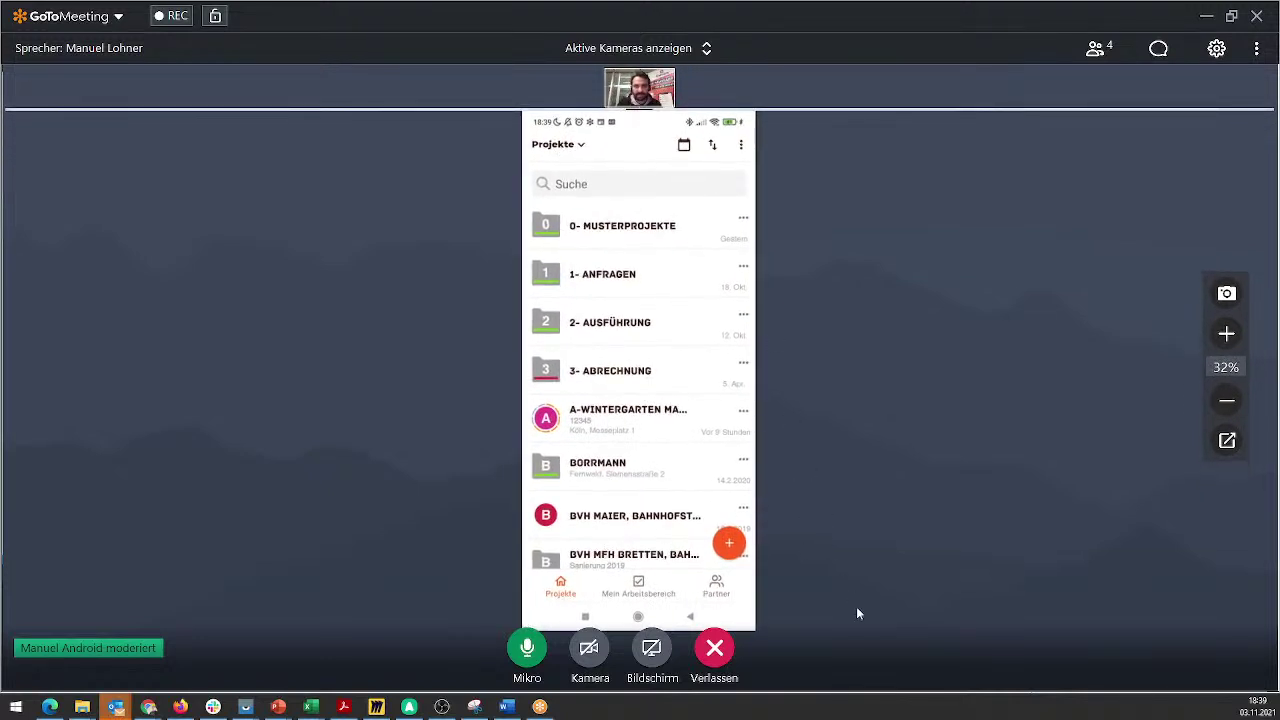